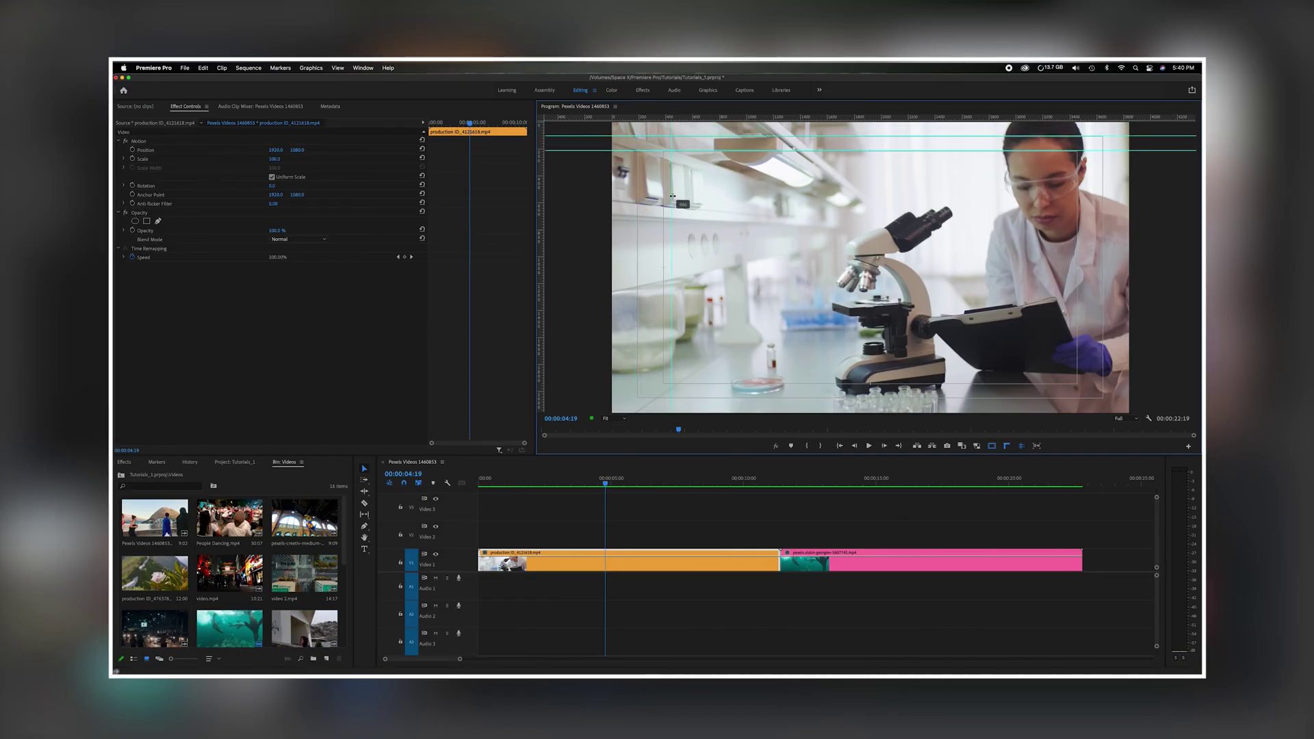
Clear all guides from the Program Monitor and apply the Safe Margins guide template.
left_click(338, 68)
left_click(356, 173)
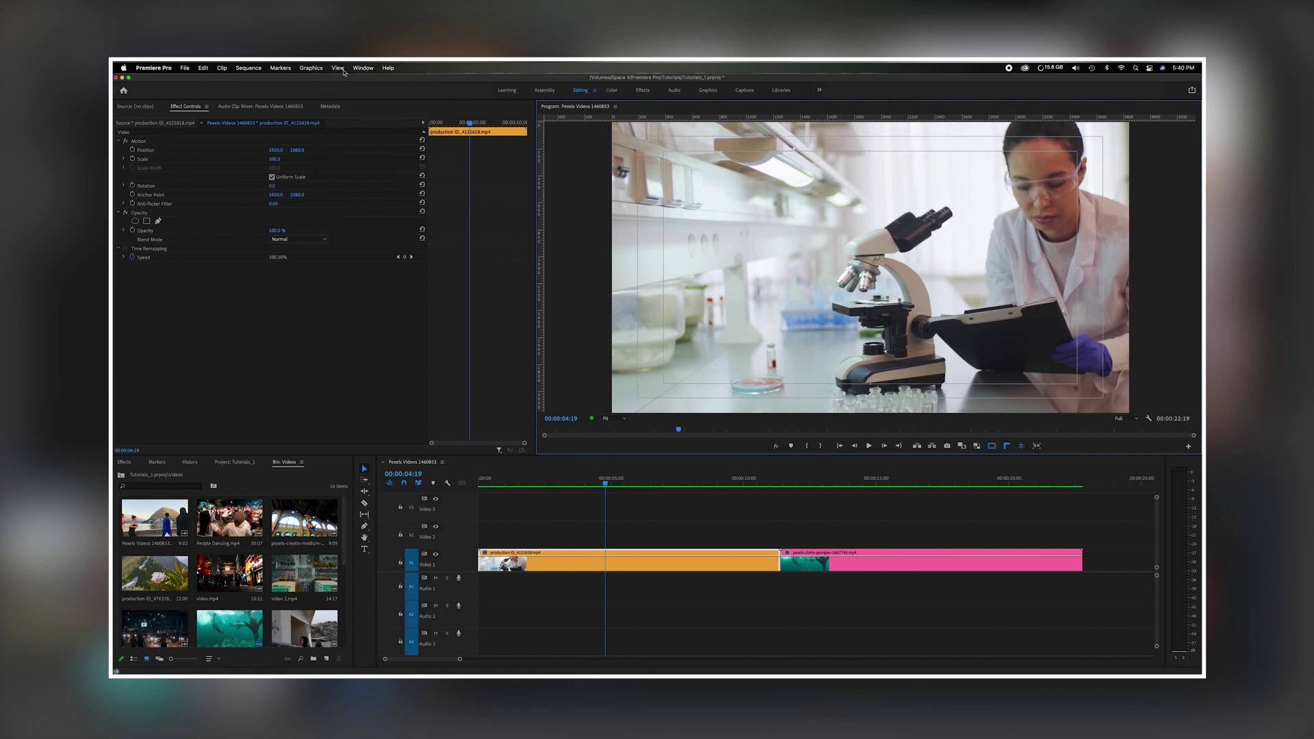
left_click(338, 68)
mouse_move(362, 199)
left_click(466, 204)
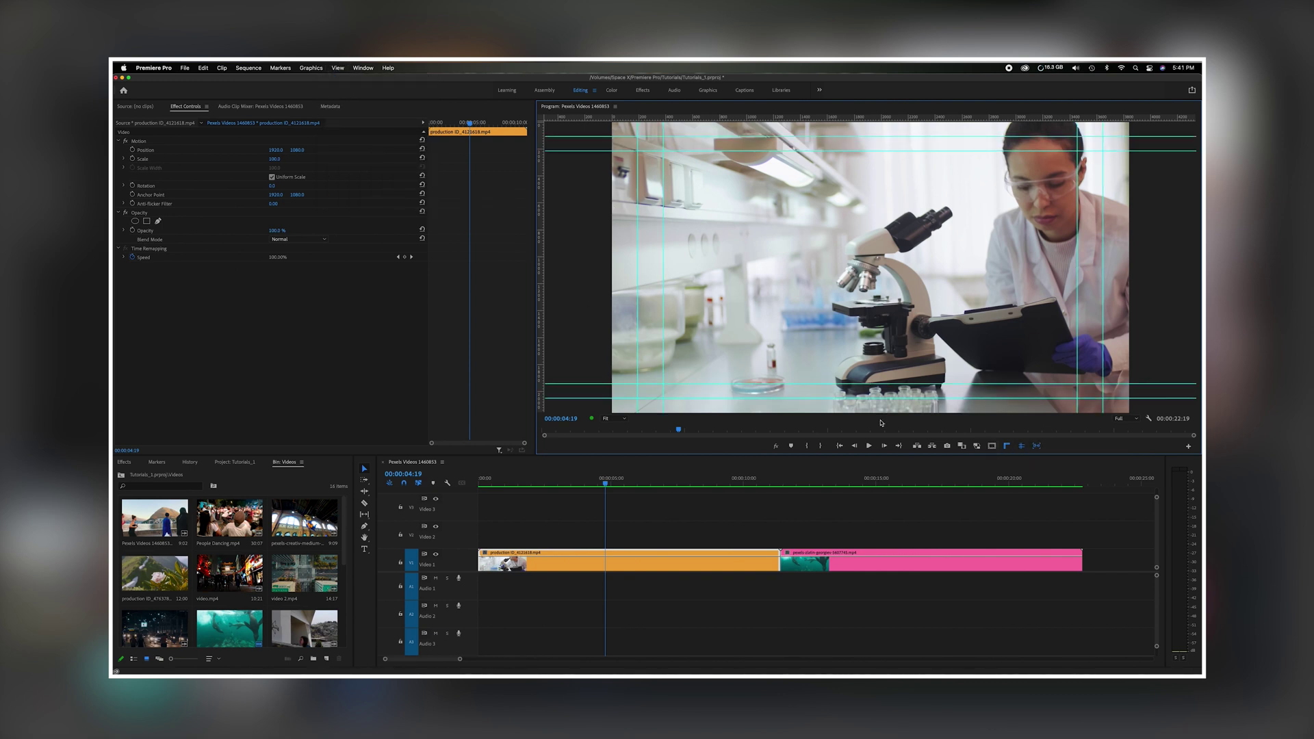
Draw a grey rectangle on the video, then a second, smaller one.
left_click(365, 525)
mouse_move(733, 234)
left_mouse_down()
mouse_move(928, 268)
mouse_move(896, 280)
mouse_move(1007, 184)
left_mouse_up()
mouse_move(832, 283)
left_mouse_down()
mouse_move(914, 307)
mouse_move(1056, 293)
mouse_move(1056, 358)
mouse_move(730, 359)
left_mouse_up()
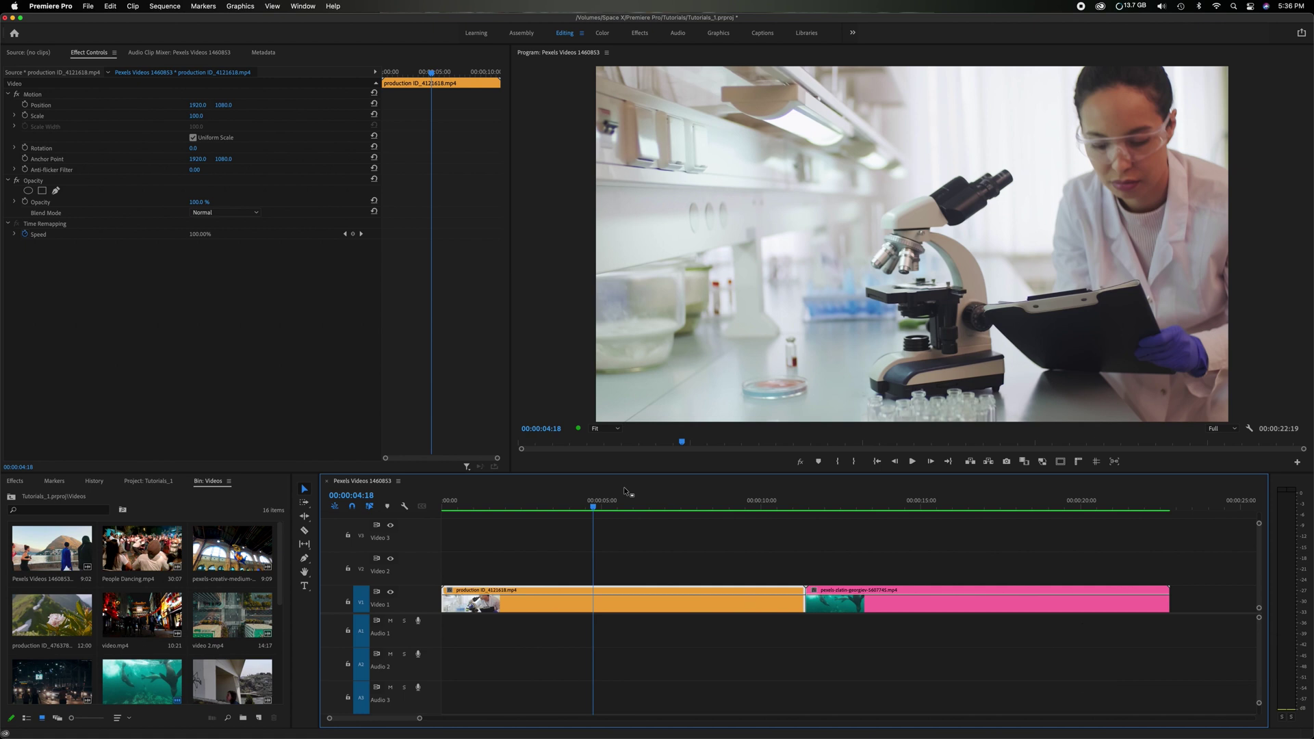
left_click(554, 344)
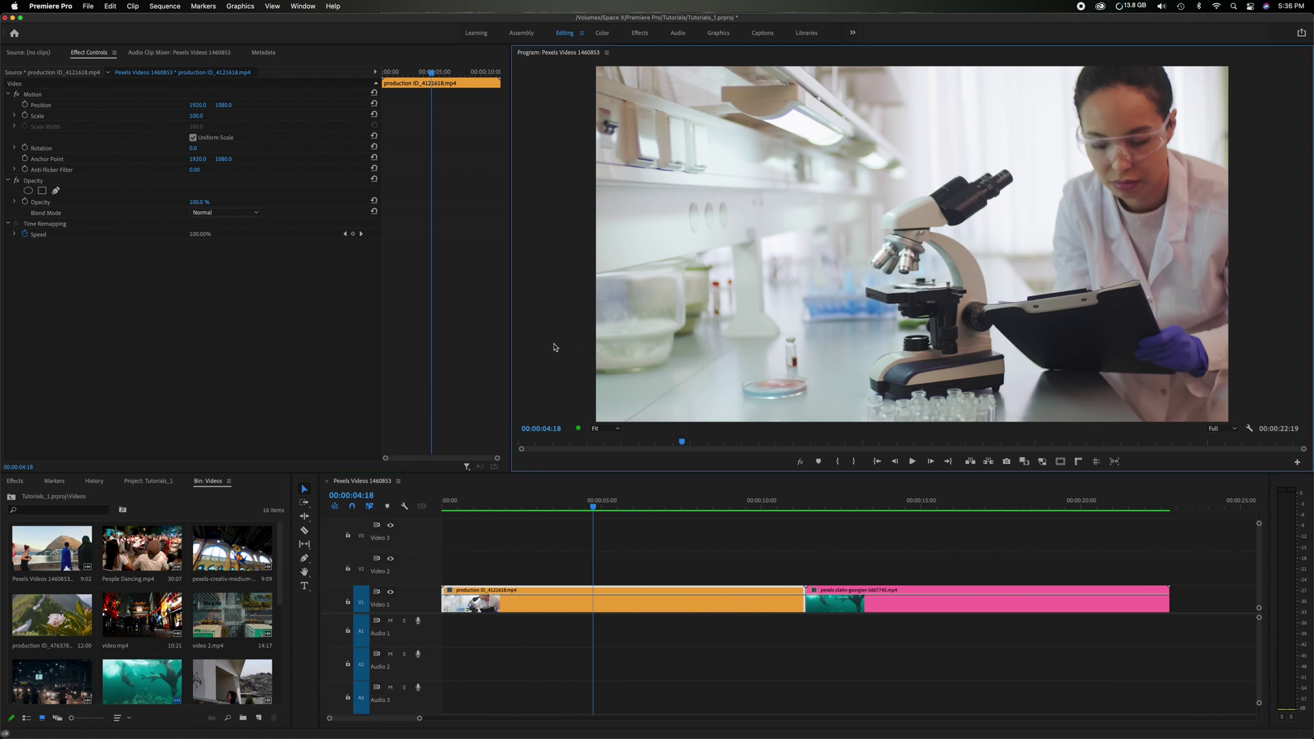
left_click(1299, 464)
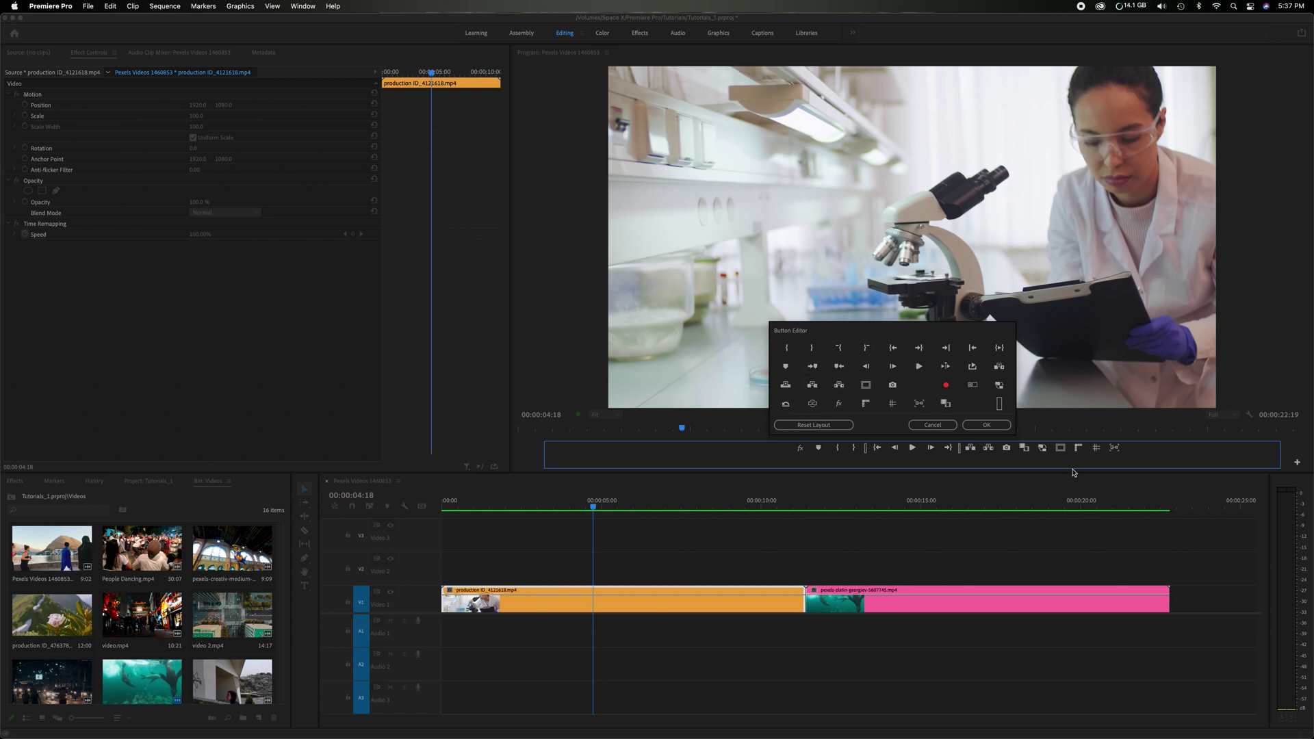
mouse_move(894, 403)
left_mouse_down()
mouse_move(1029, 428)
mouse_move(1066, 448)
mouse_move(922, 423)
mouse_move(899, 405)
left_mouse_up()
left_click(986, 425)
left_click(932, 425)
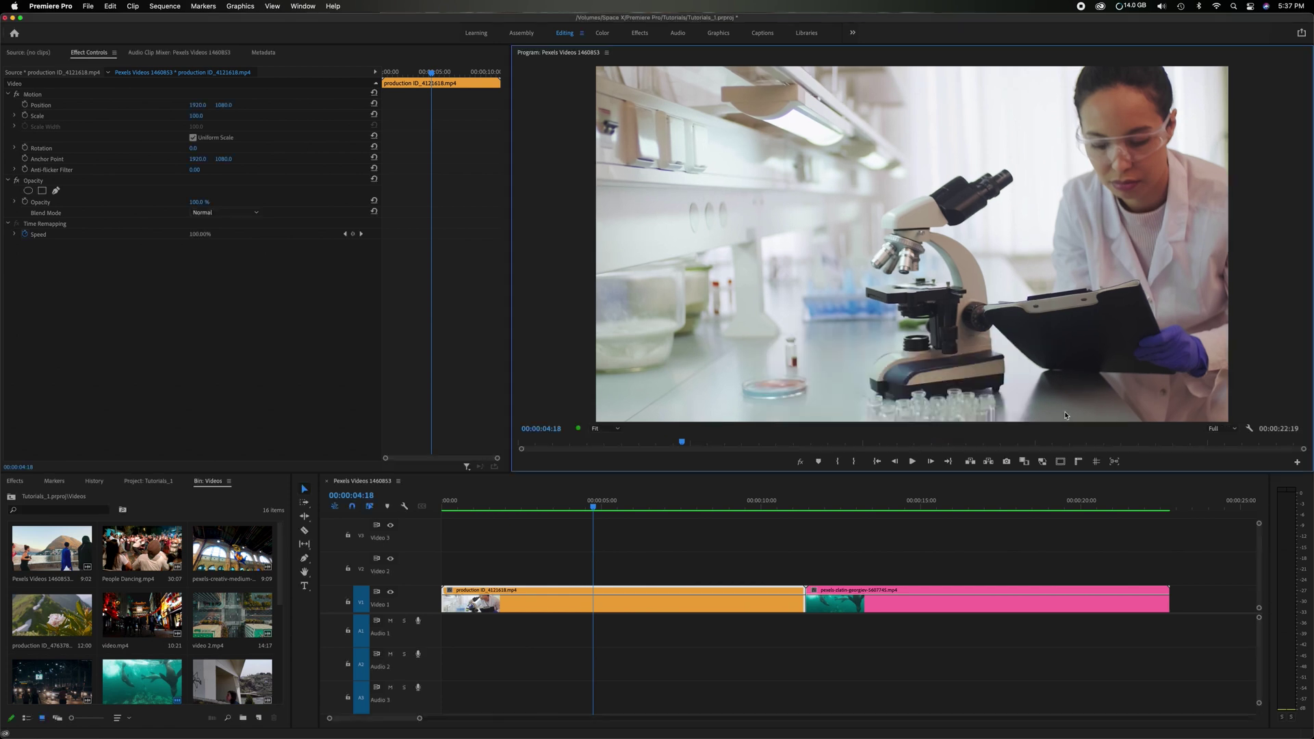
Turn on the Safe Margins overlay and advance one frame to 00:00:04:19.
left_click(1060, 463)
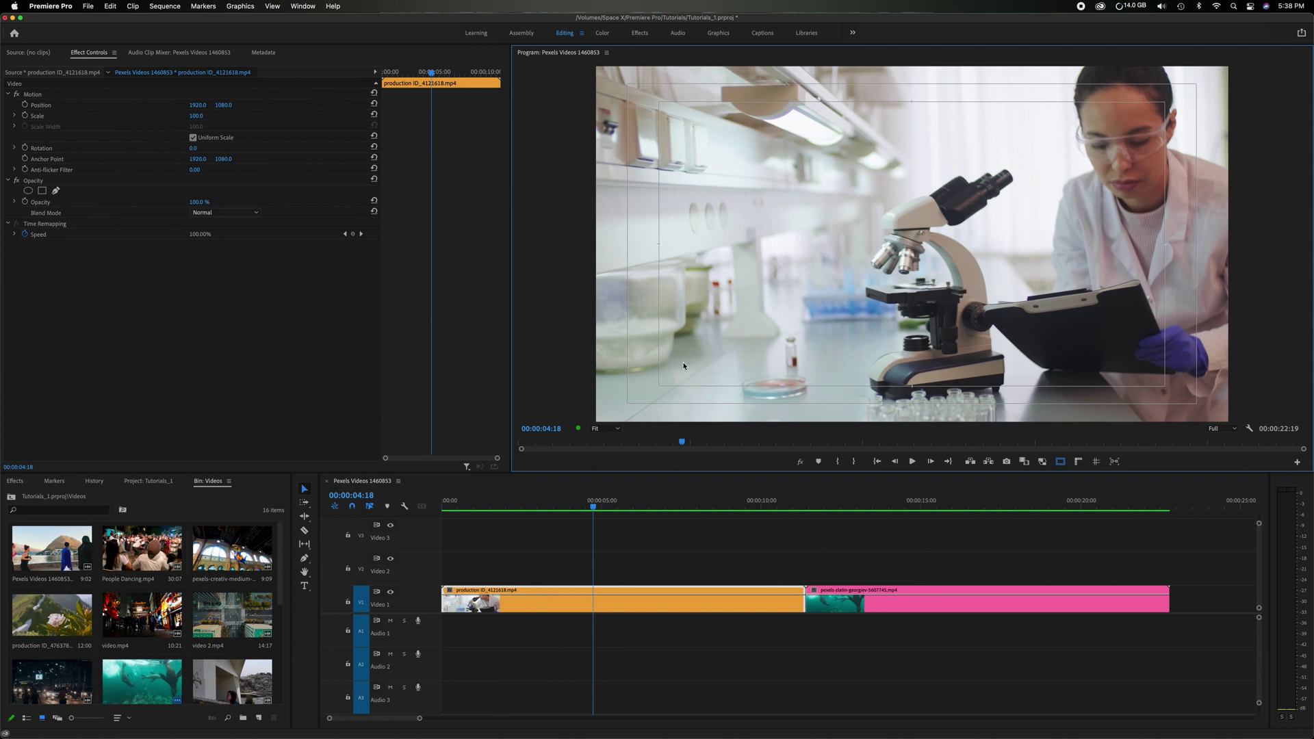
key("Right")
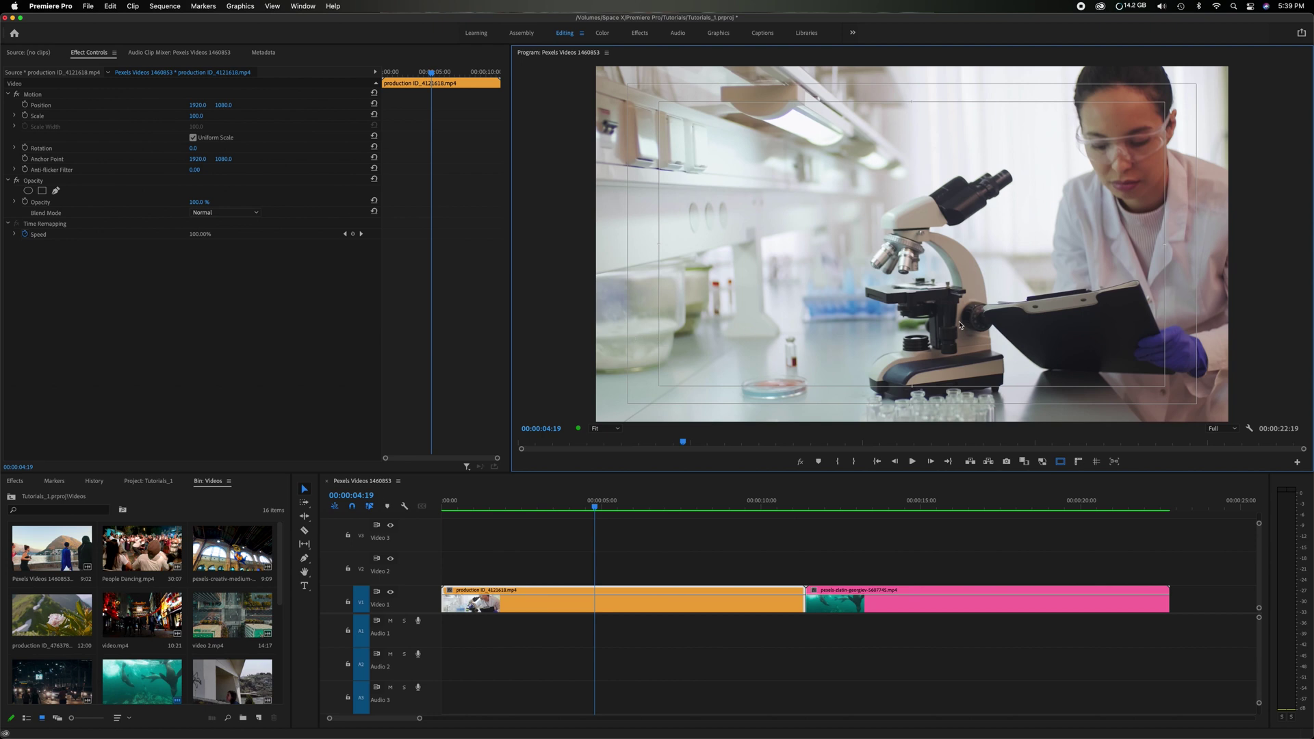
Show rulers, then add a horizontal guide near the top and a vertical guide near the left.
left_click(1078, 463)
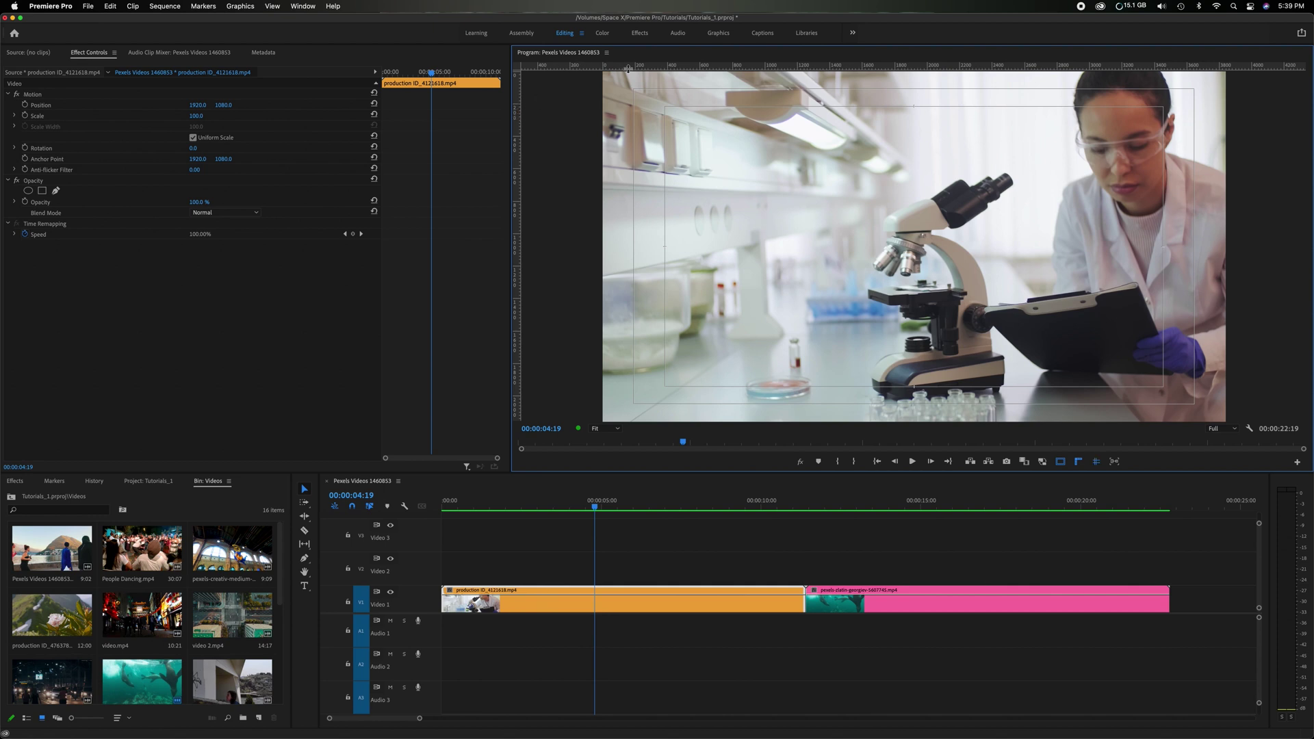
left_click_drag(628, 69, 657, 101)
left_click_drag(518, 163, 665, 185)
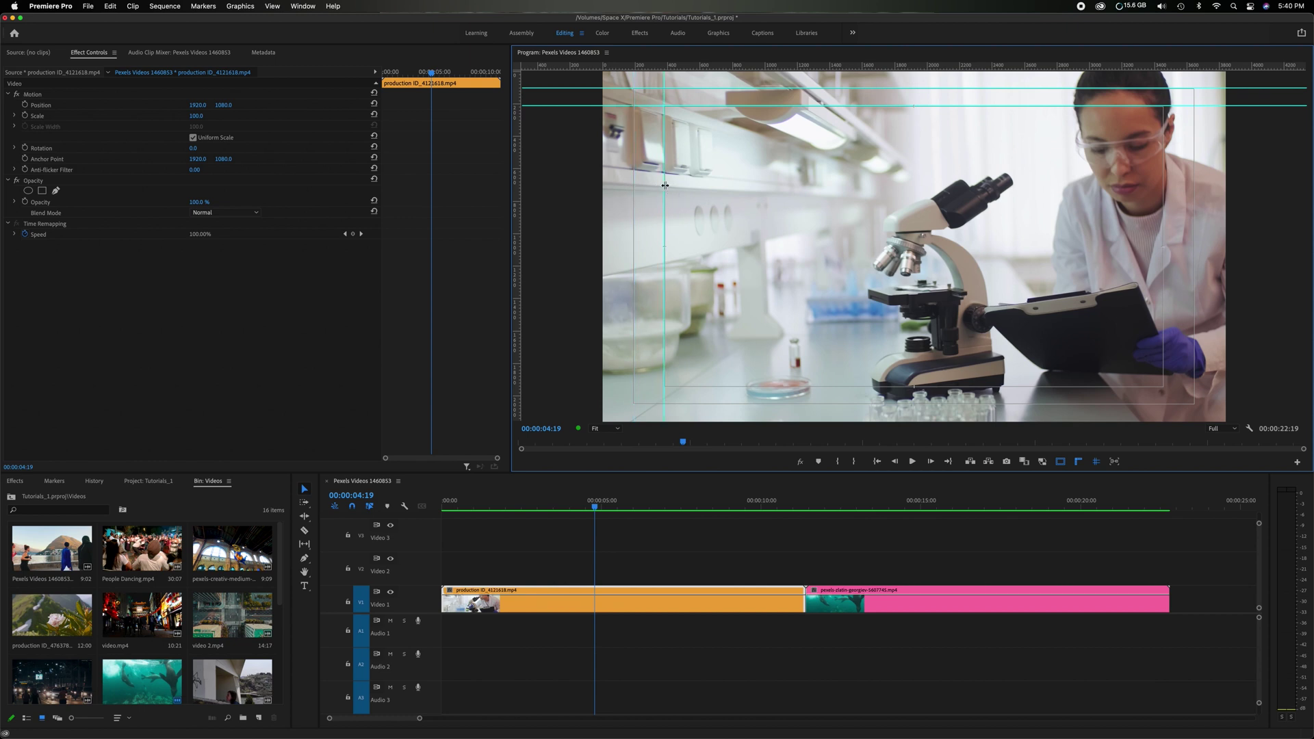
Clear the existing guides, turn Show Guides on, and apply the Safe Margins guide template.
left_click(272, 8)
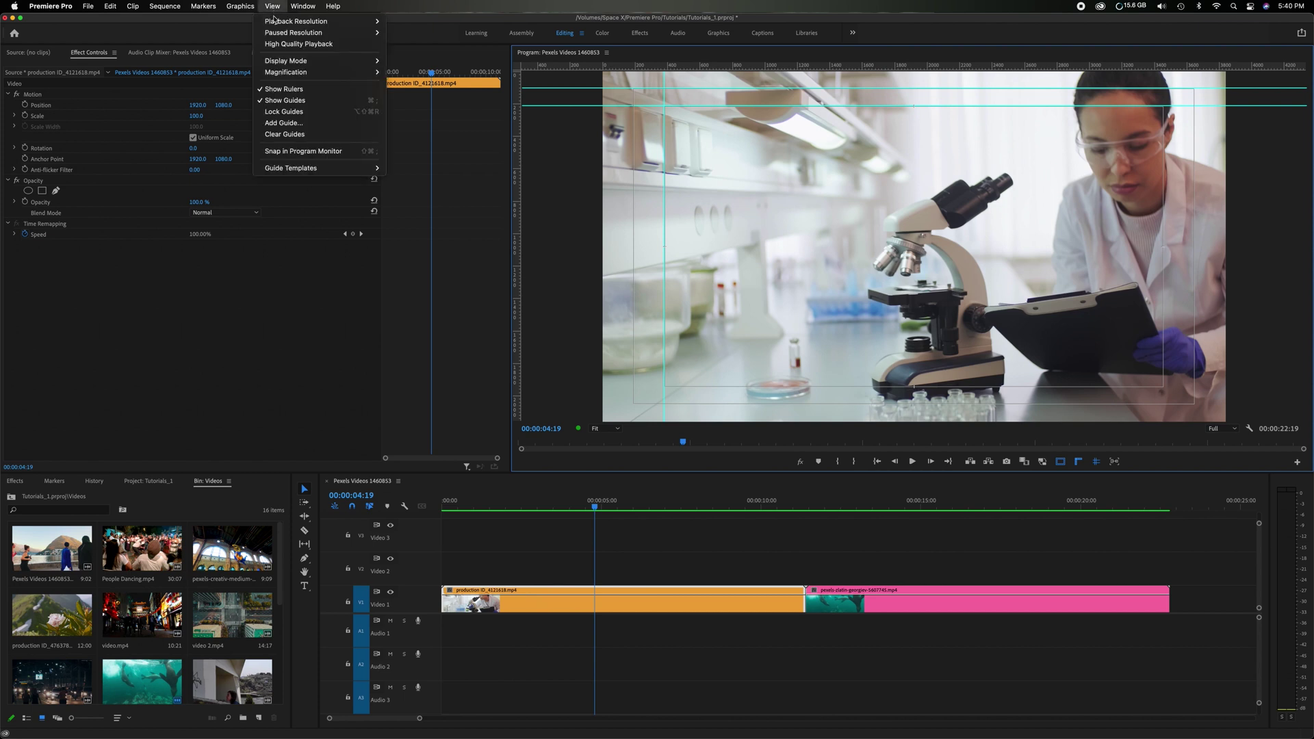
left_click(292, 134)
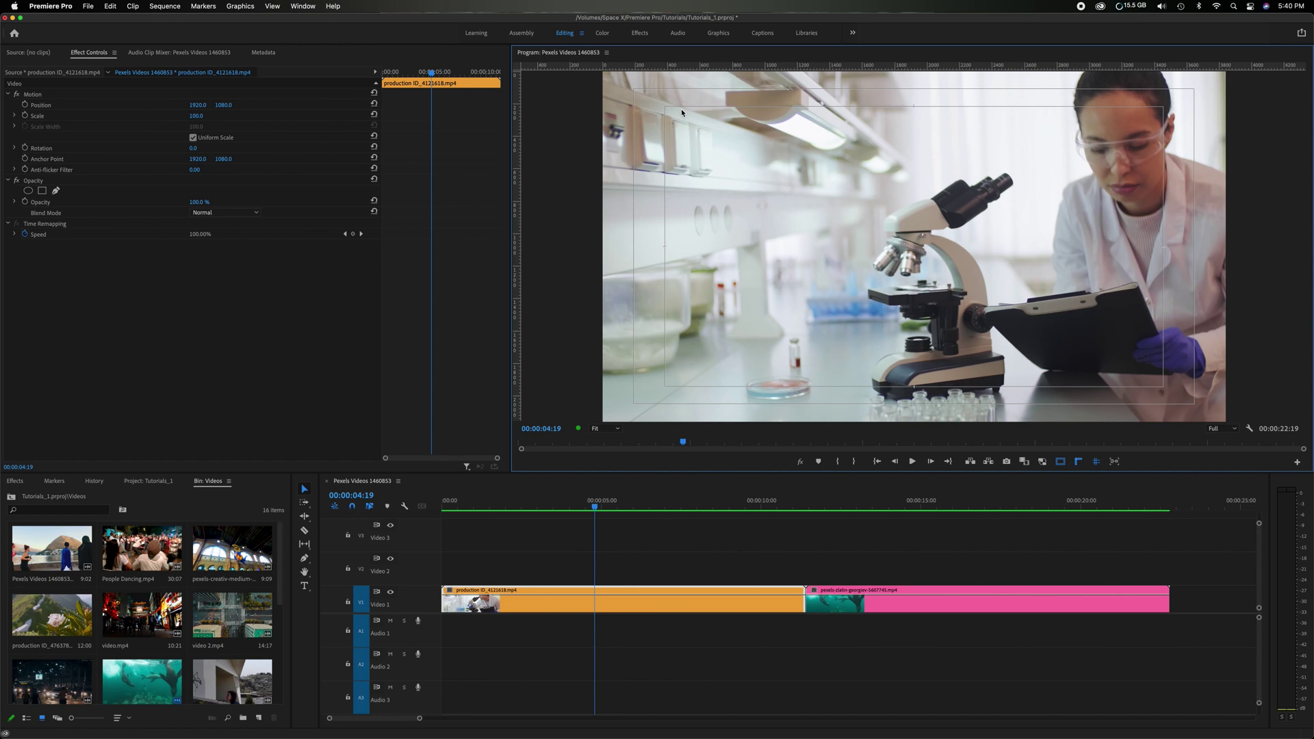
left_click(1096, 462)
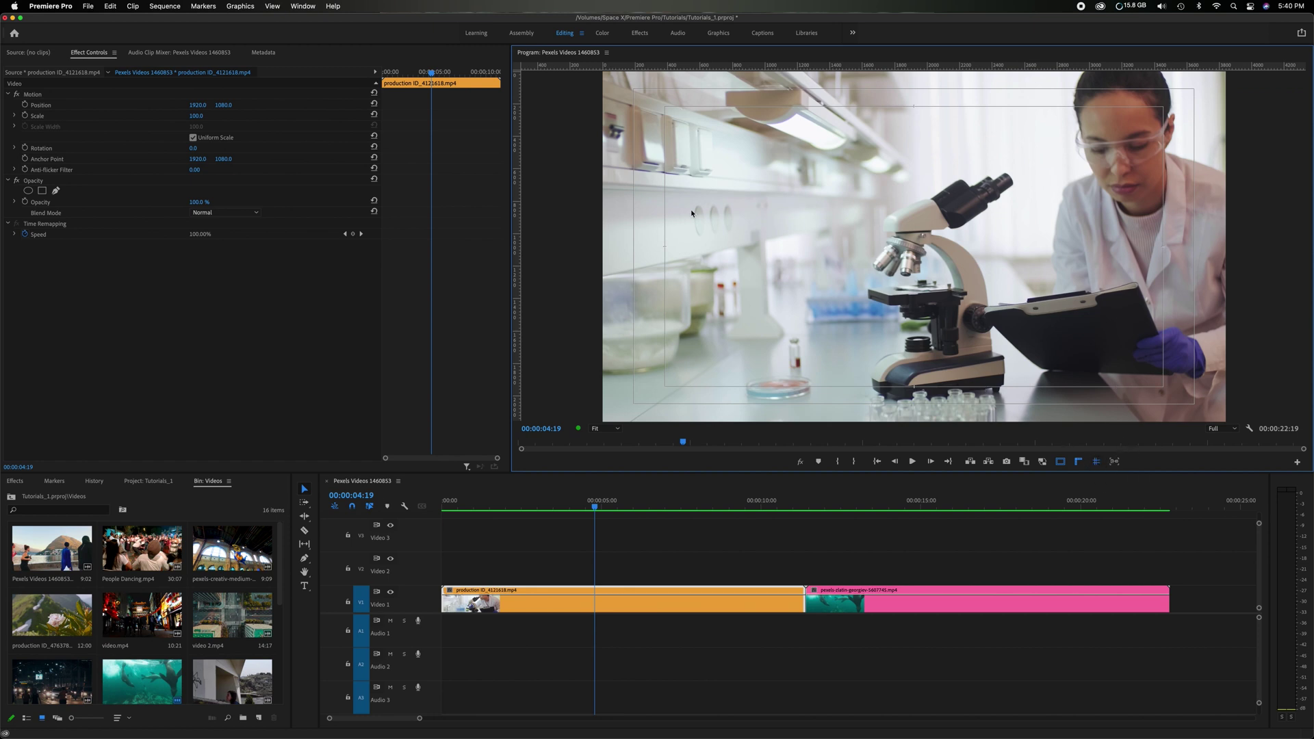
left_click(274, 6)
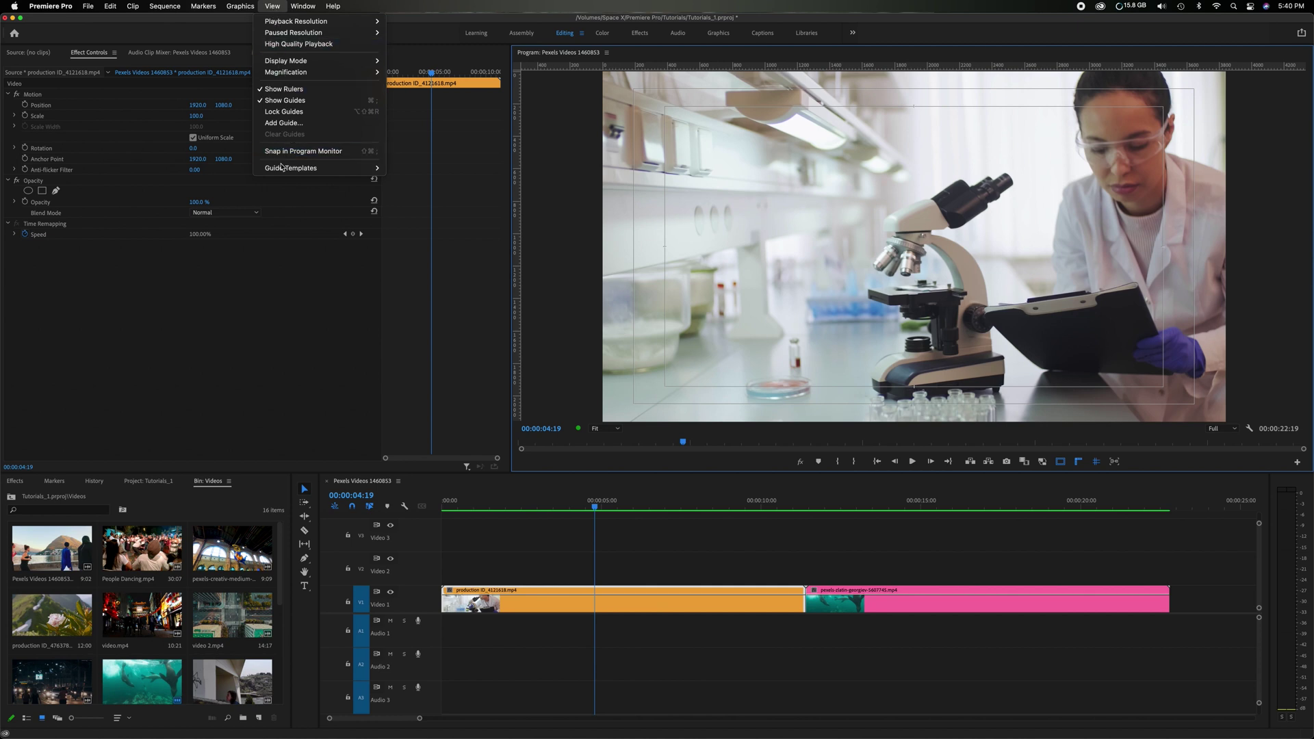
mouse_move(284, 168)
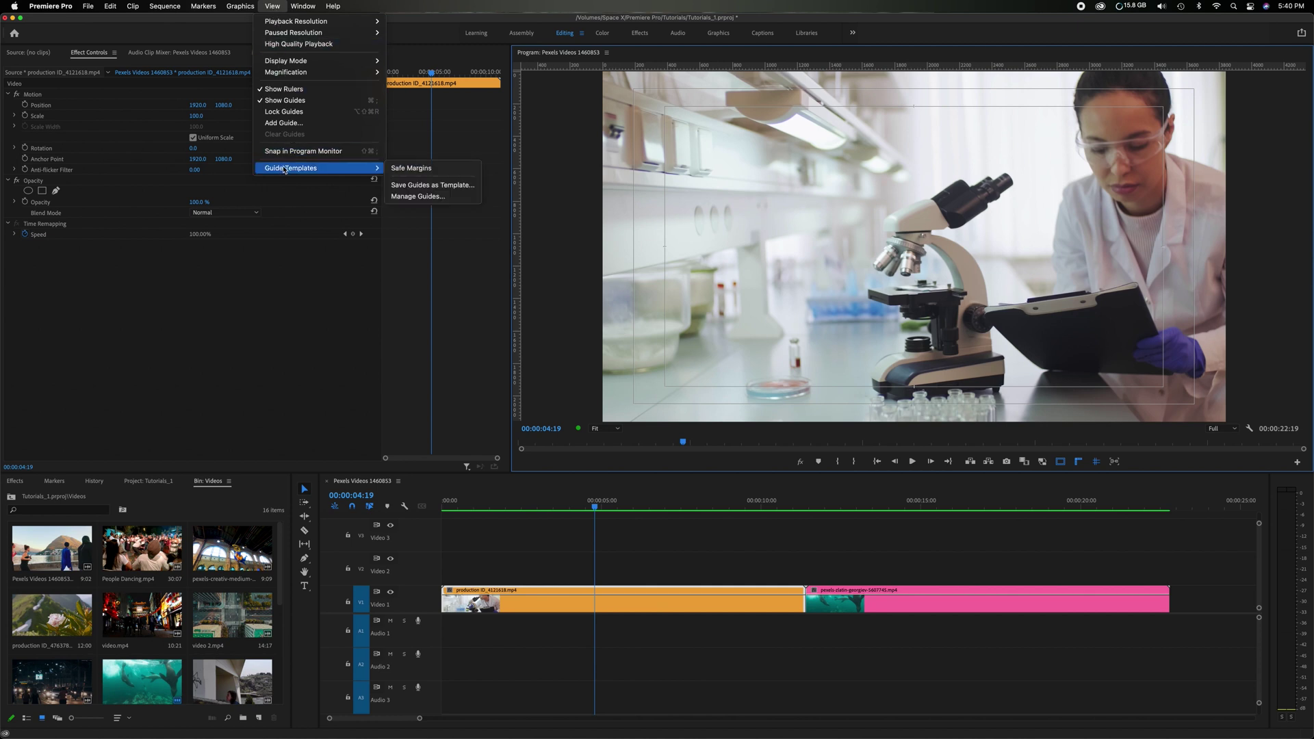
left_click(437, 173)
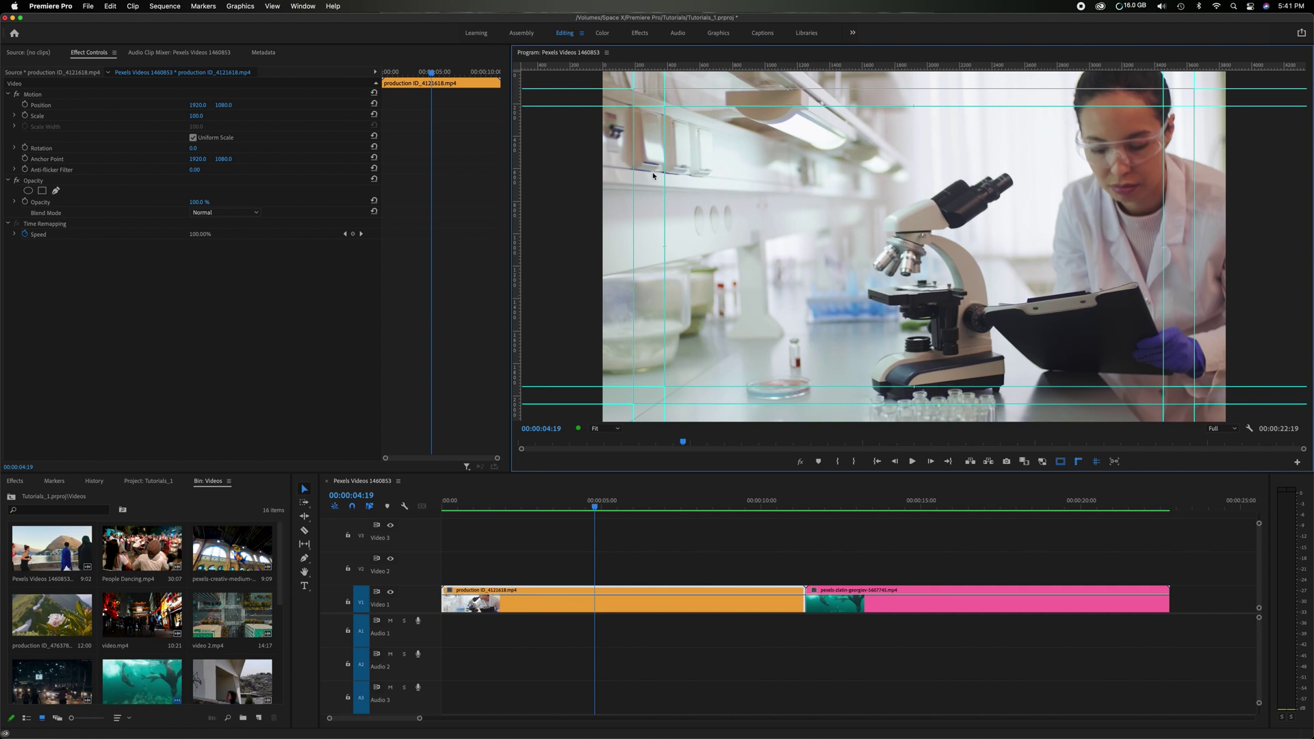
Lock the guides and switch the Safe Margins overlay off.
left_click(273, 7)
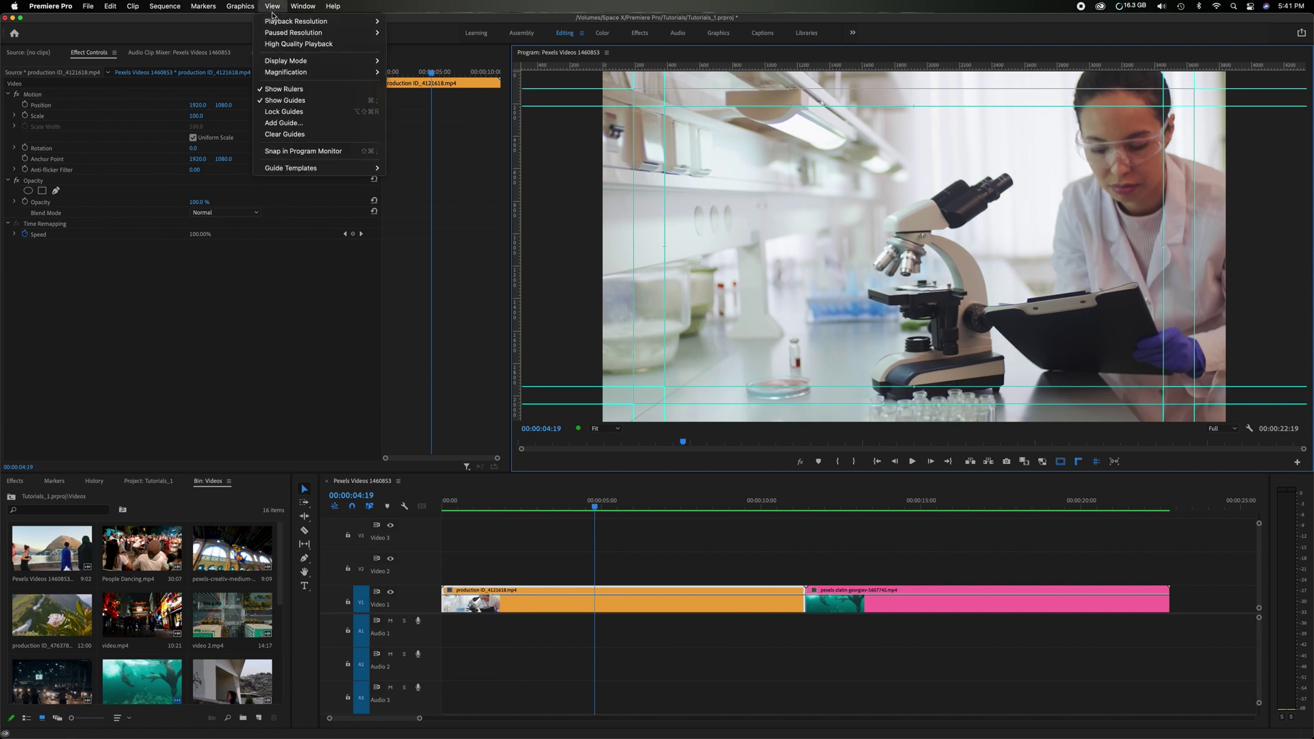
left_click(280, 113)
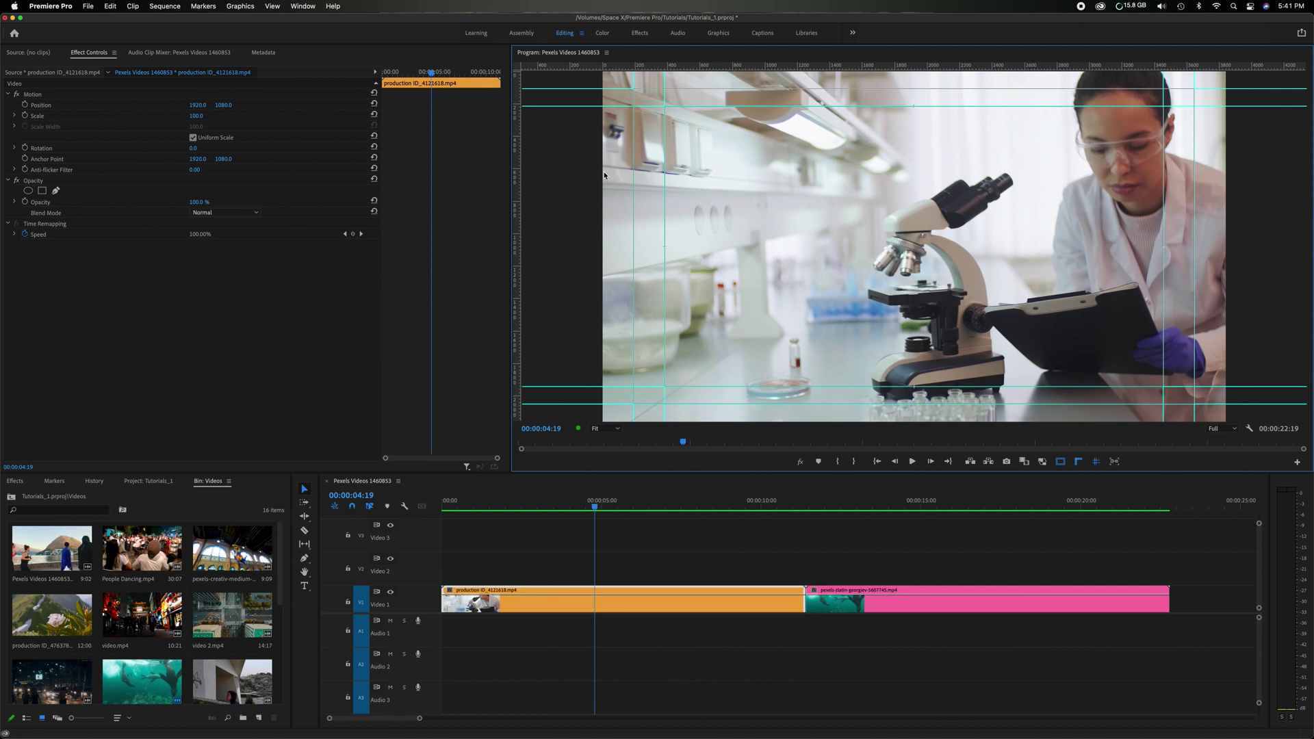
left_click(1061, 461)
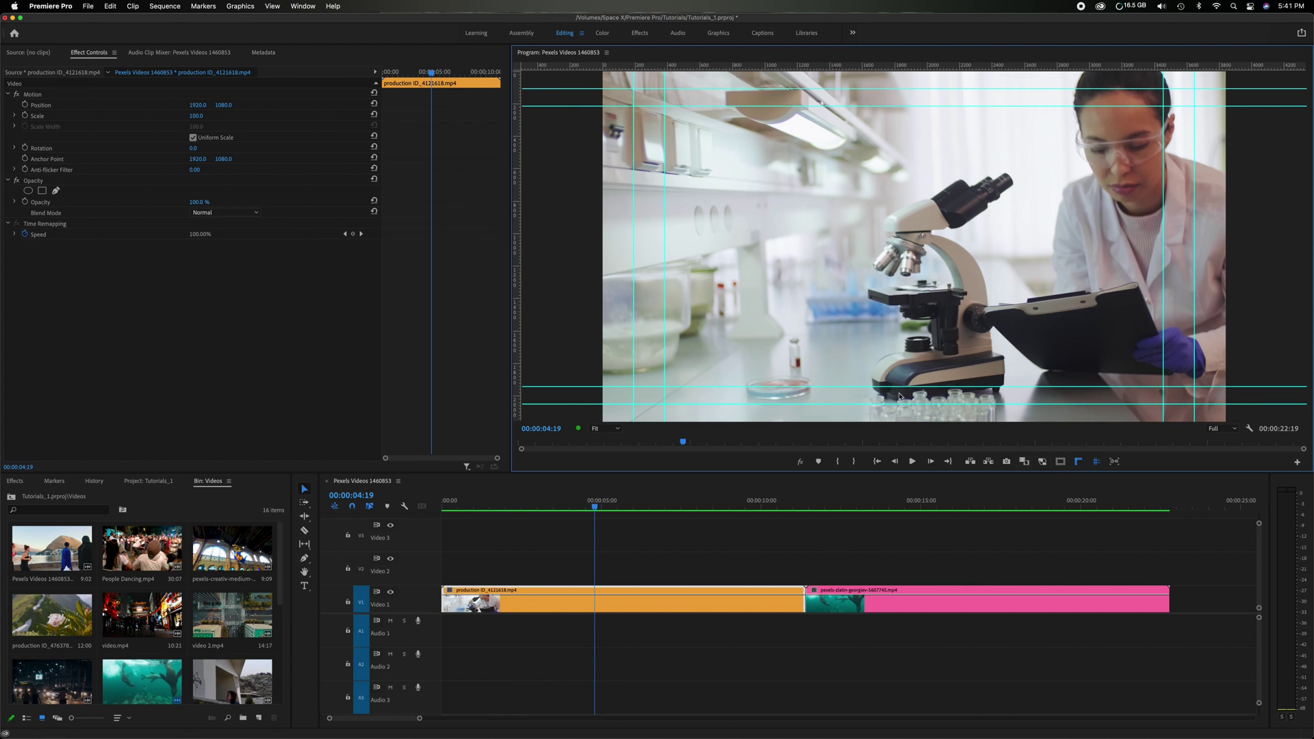
Enable snapping and draw a grey rectangle across the middle of the frame.
left_click(1114, 462)
left_click(305, 559)
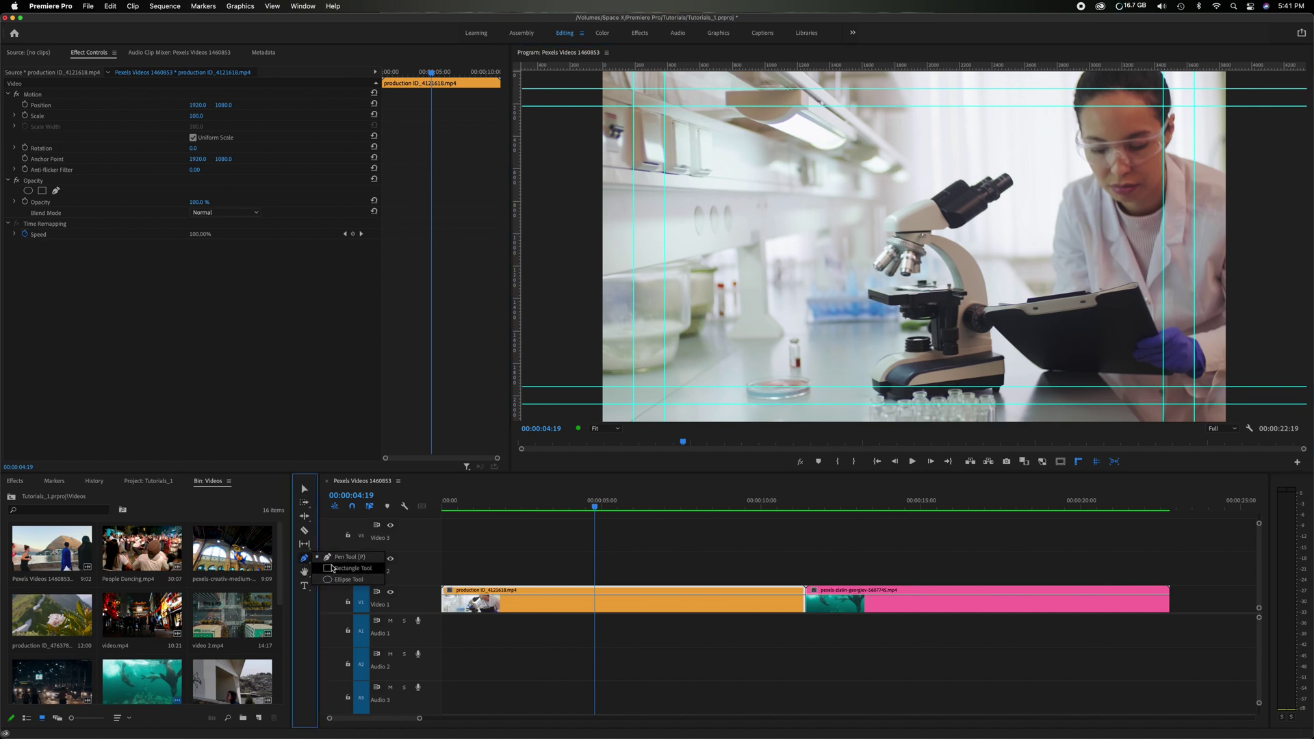
left_click(332, 568)
left_click_drag(723, 203, 958, 243)
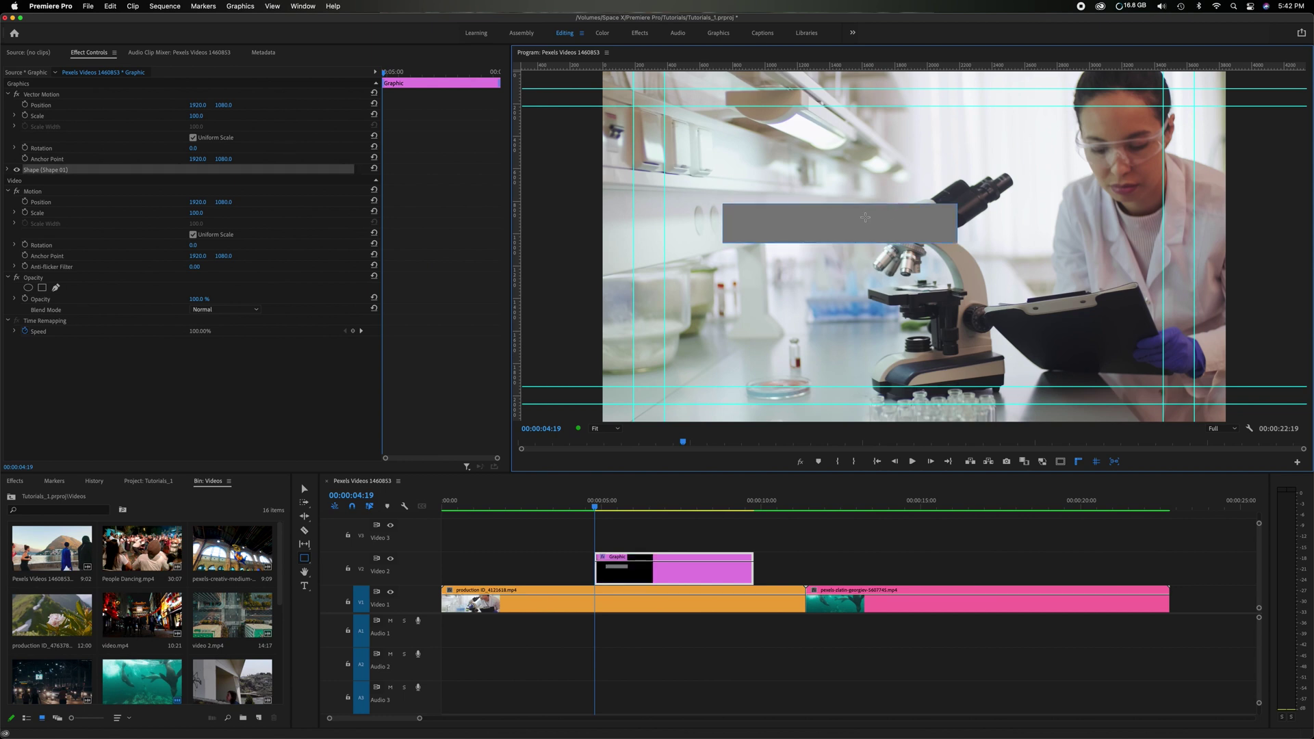
Move the rectangle with the Selection tool to the top-right safe-margin guides, then deselect it.
key("v")
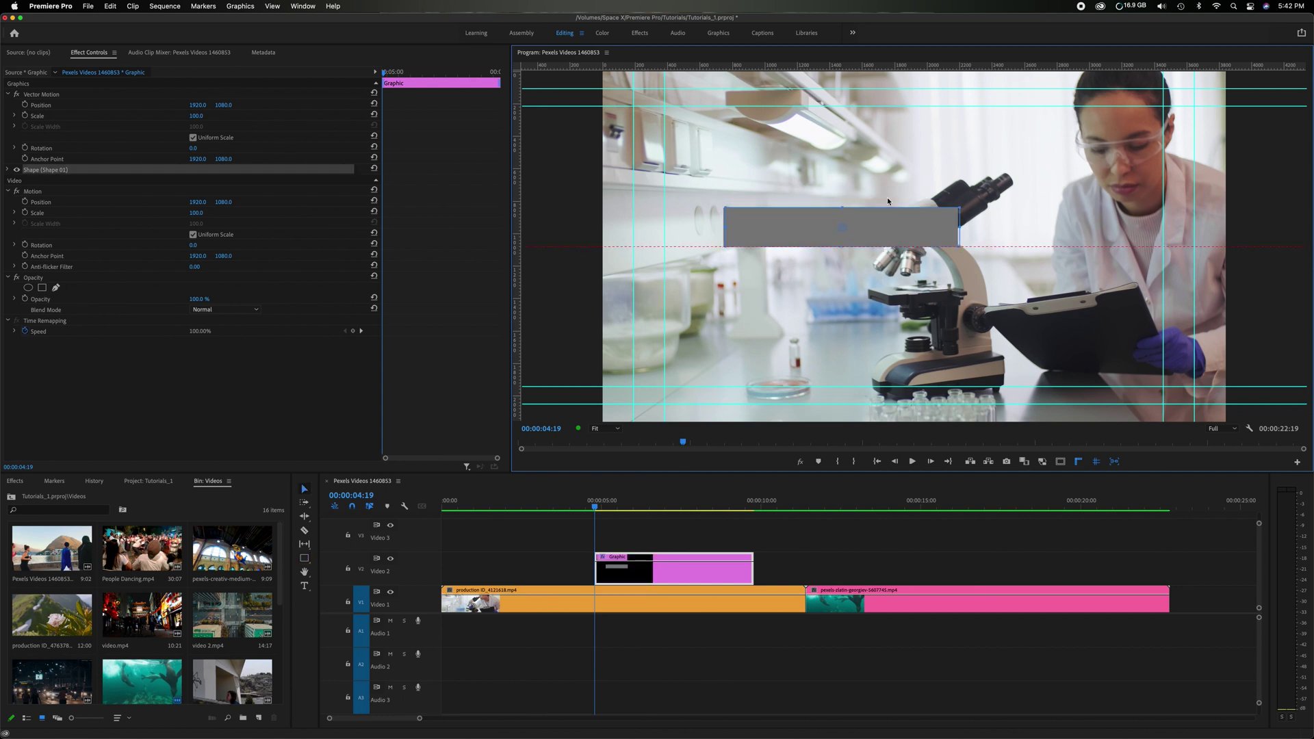
left_click_drag(878, 239, 936, 259)
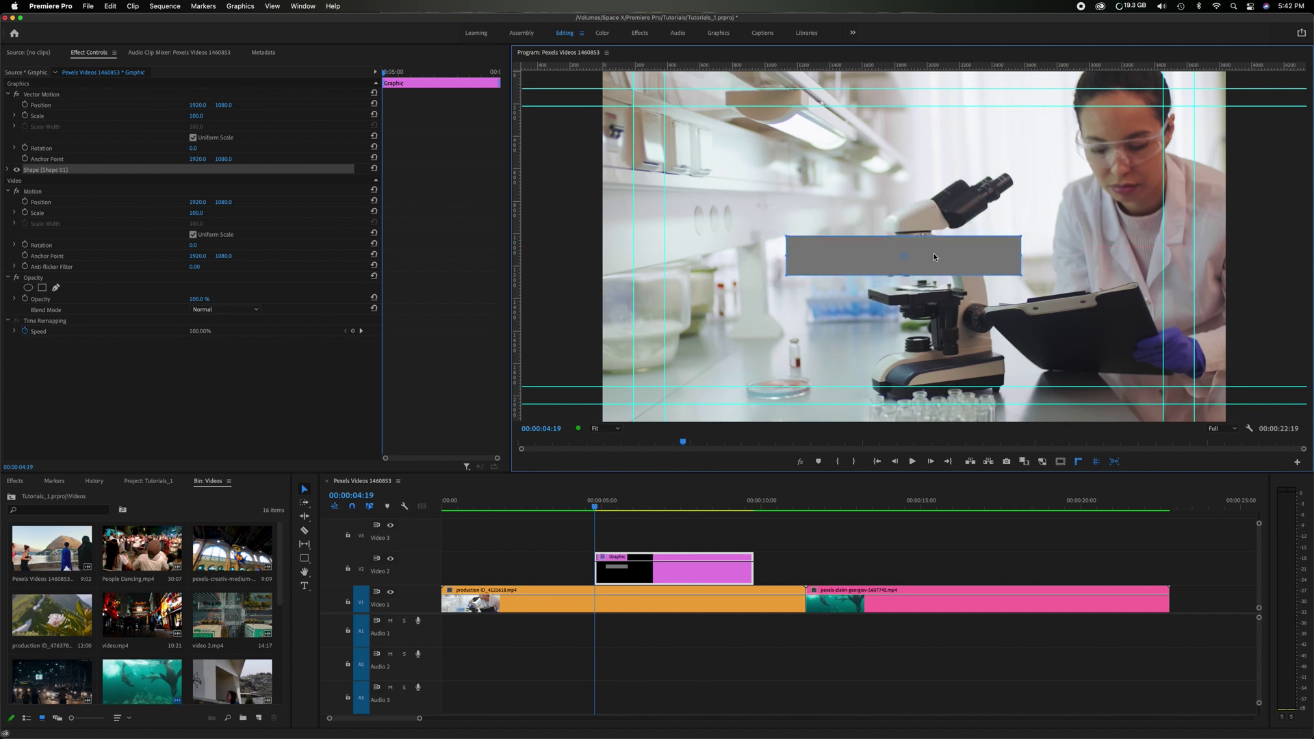
left_click_drag(934, 255, 943, 255)
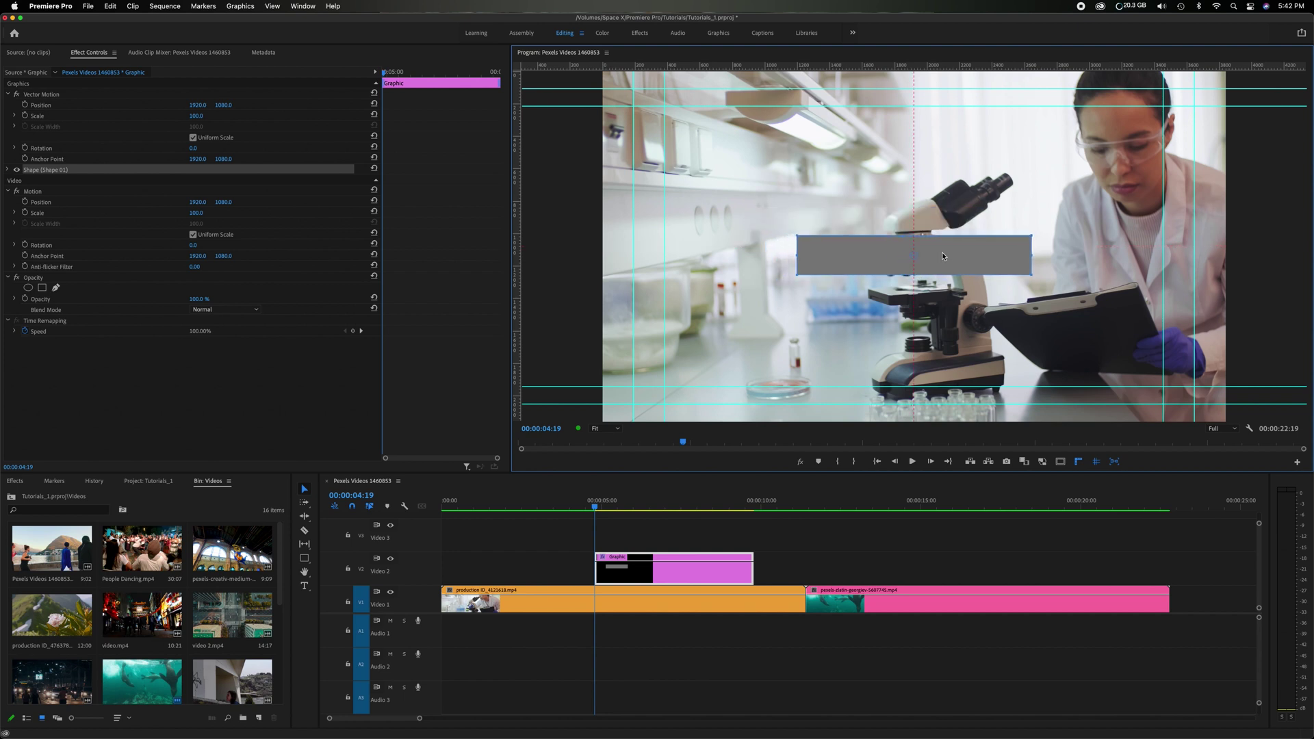
left_click_drag(943, 256, 942, 245)
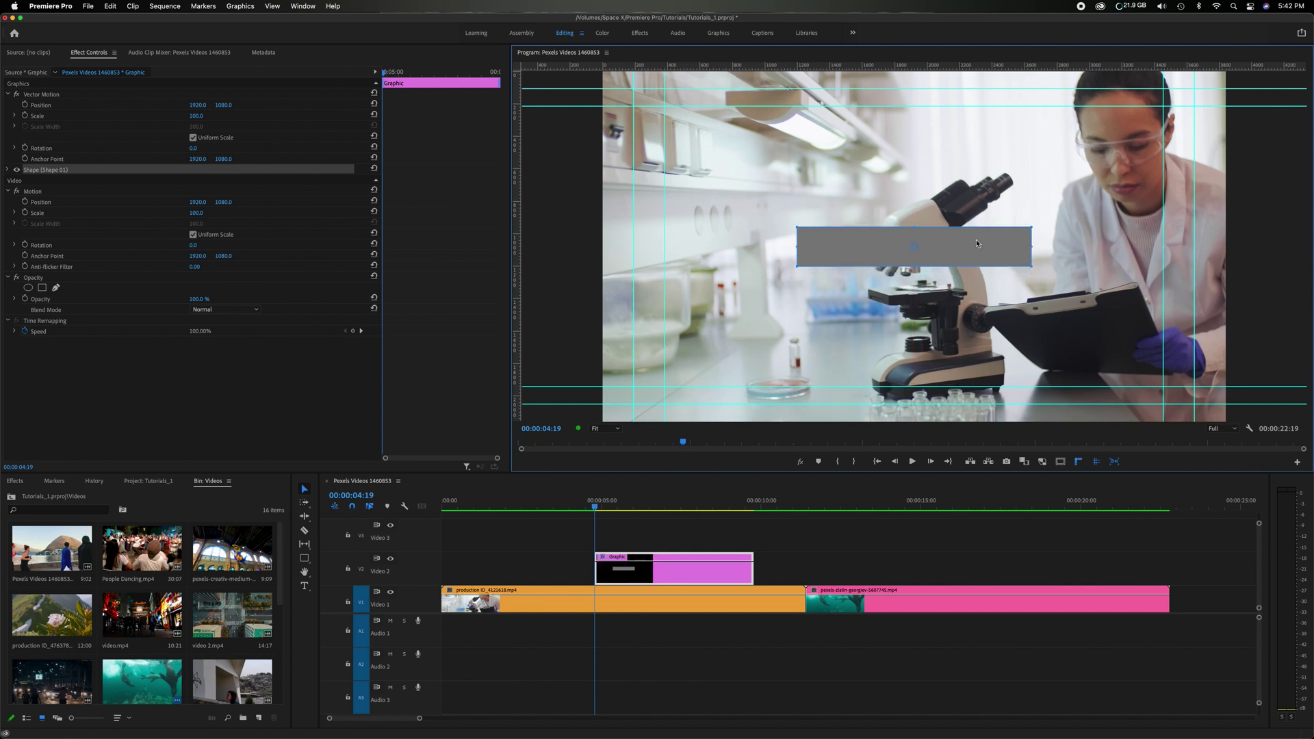
left_click_drag(981, 251, 1102, 122)
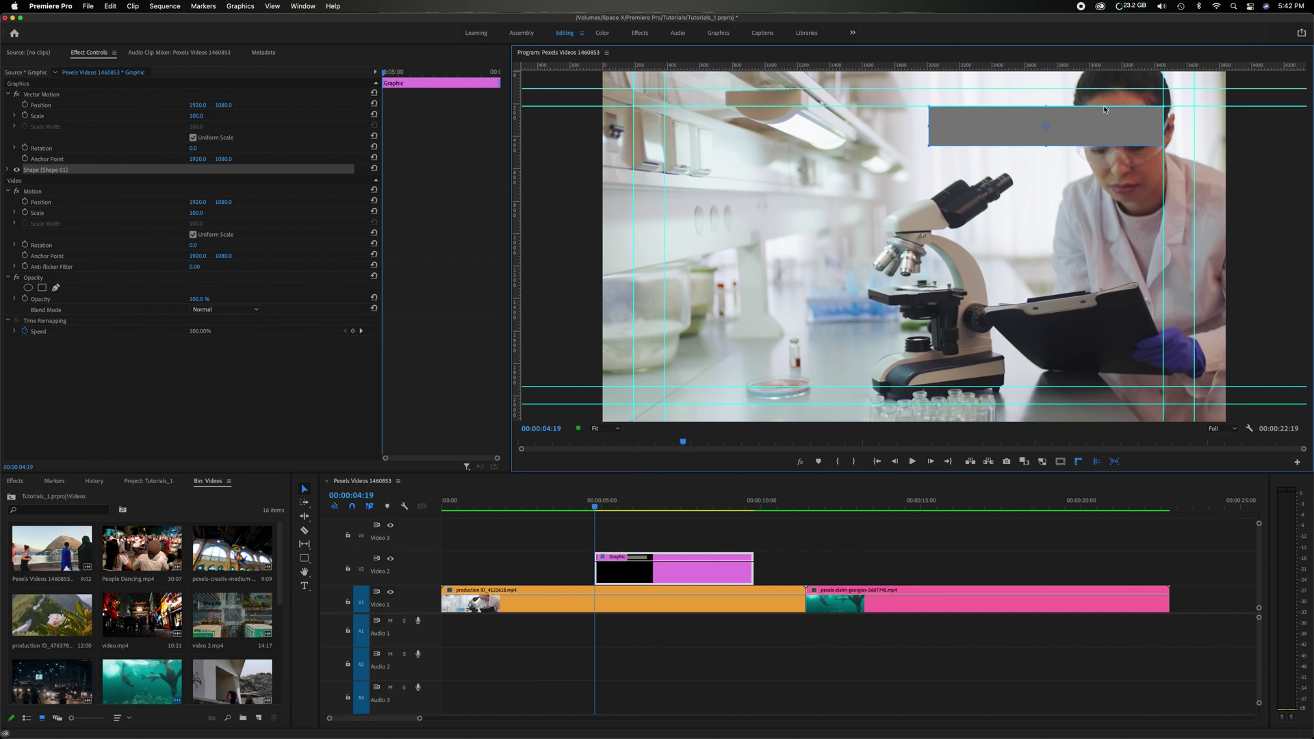
left_click(836, 273)
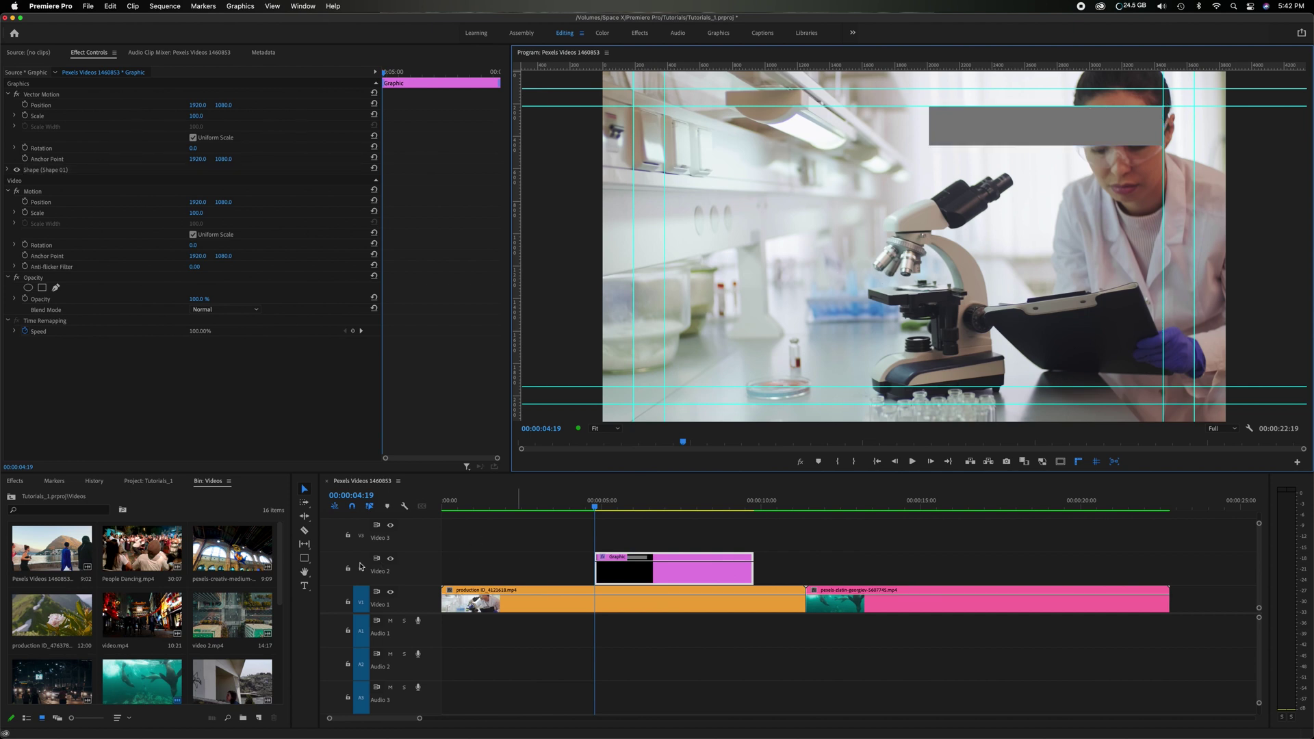
Draw a smaller rectangle over the microscope and snap it to the lower-left safe-margin guides.
left_click(305, 558)
left_click_drag(868, 295, 968, 266)
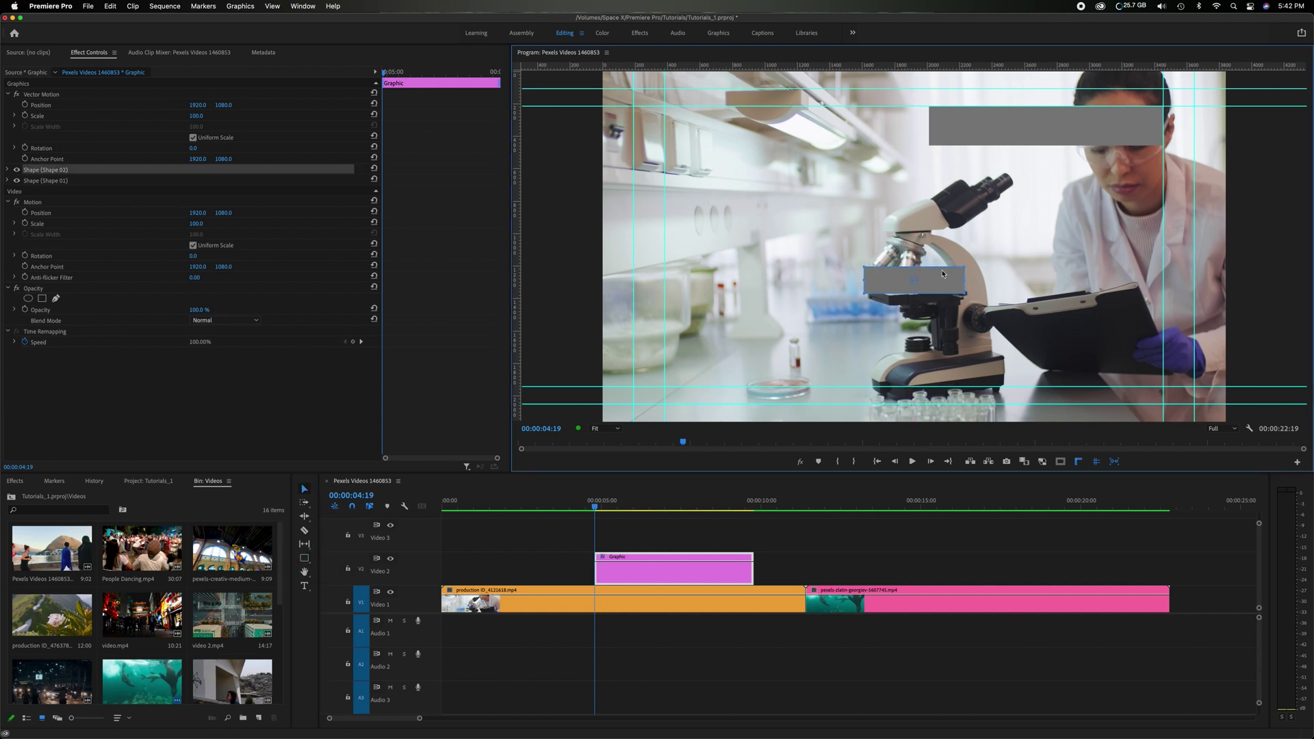
left_click_drag(943, 276, 1155, 280)
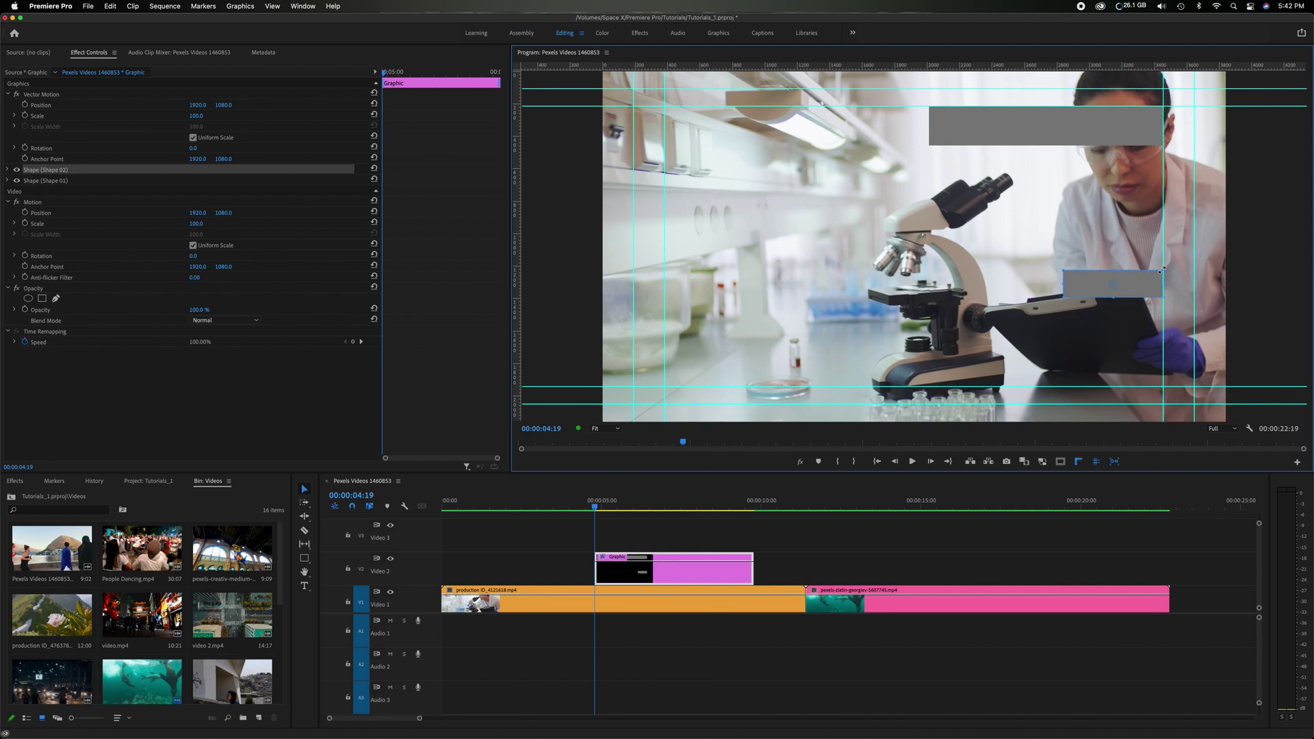
left_click_drag(1156, 296, 1159, 375)
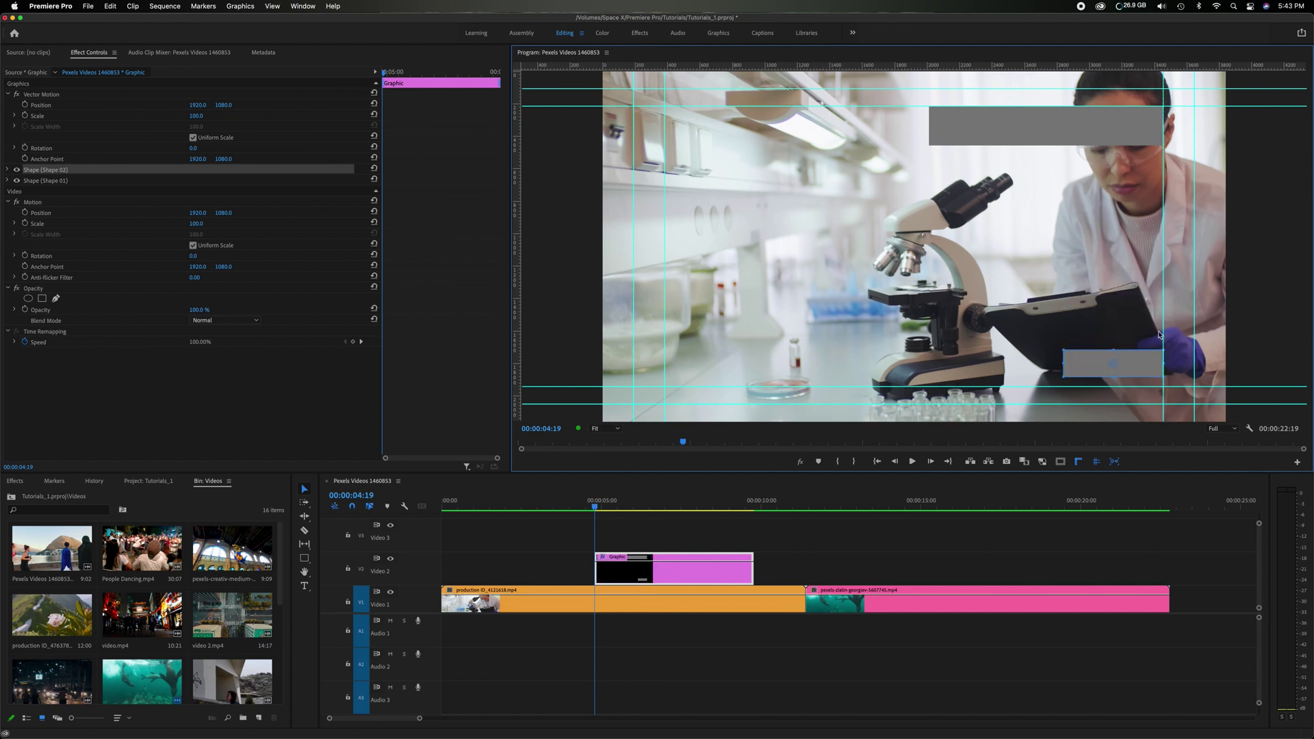
left_click_drag(1146, 362, 748, 361)
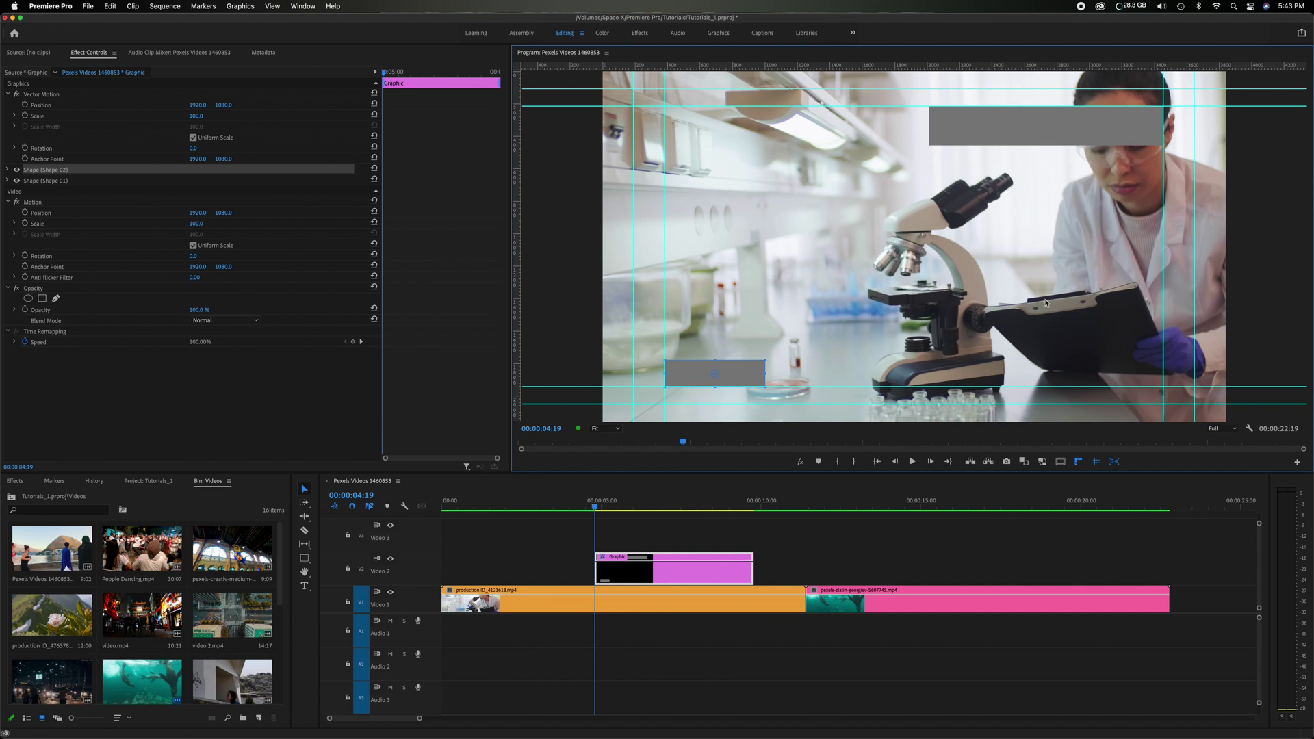
Hide guides and rulers, nudge the small rectangle, then show guides again on the shapes frame.
left_click(1097, 461)
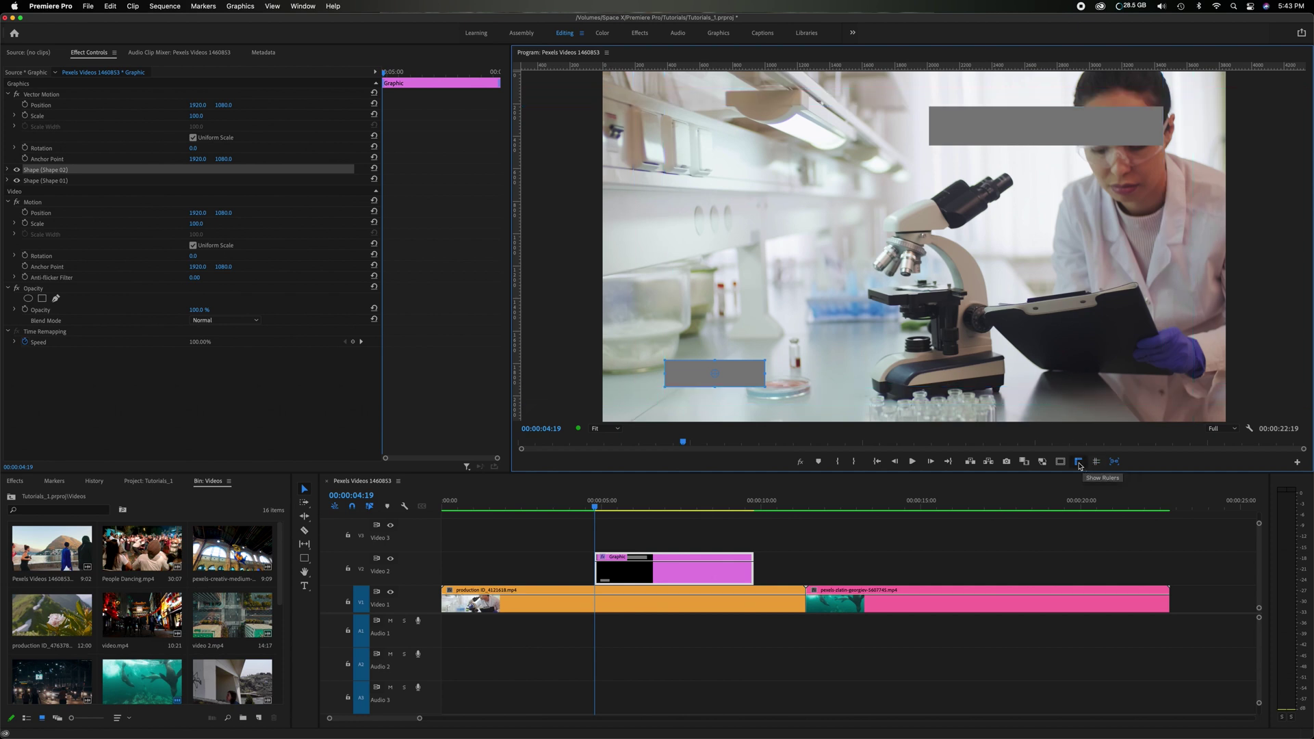
left_click(1080, 462)
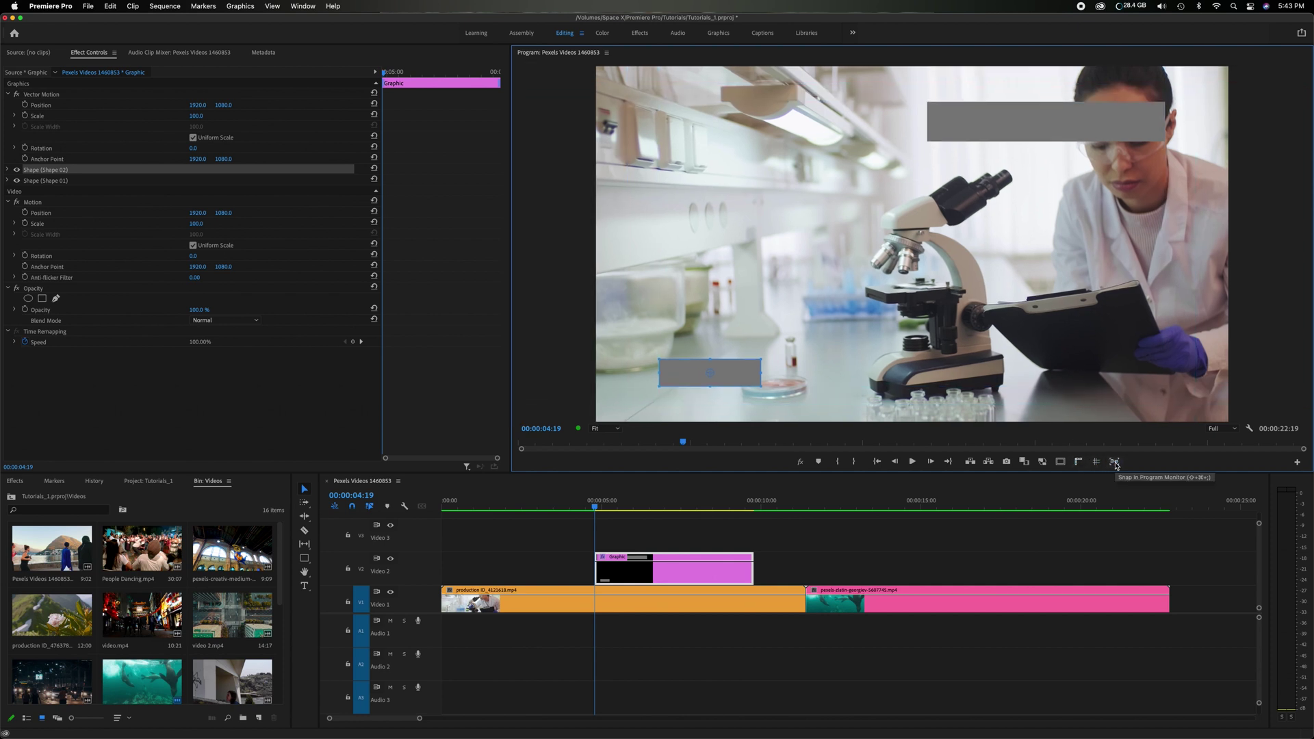
mouse_move(732, 375)
left_mouse_down()
mouse_move(716, 379)
mouse_move(736, 373)
mouse_move(710, 363)
mouse_move(732, 366)
left_mouse_up()
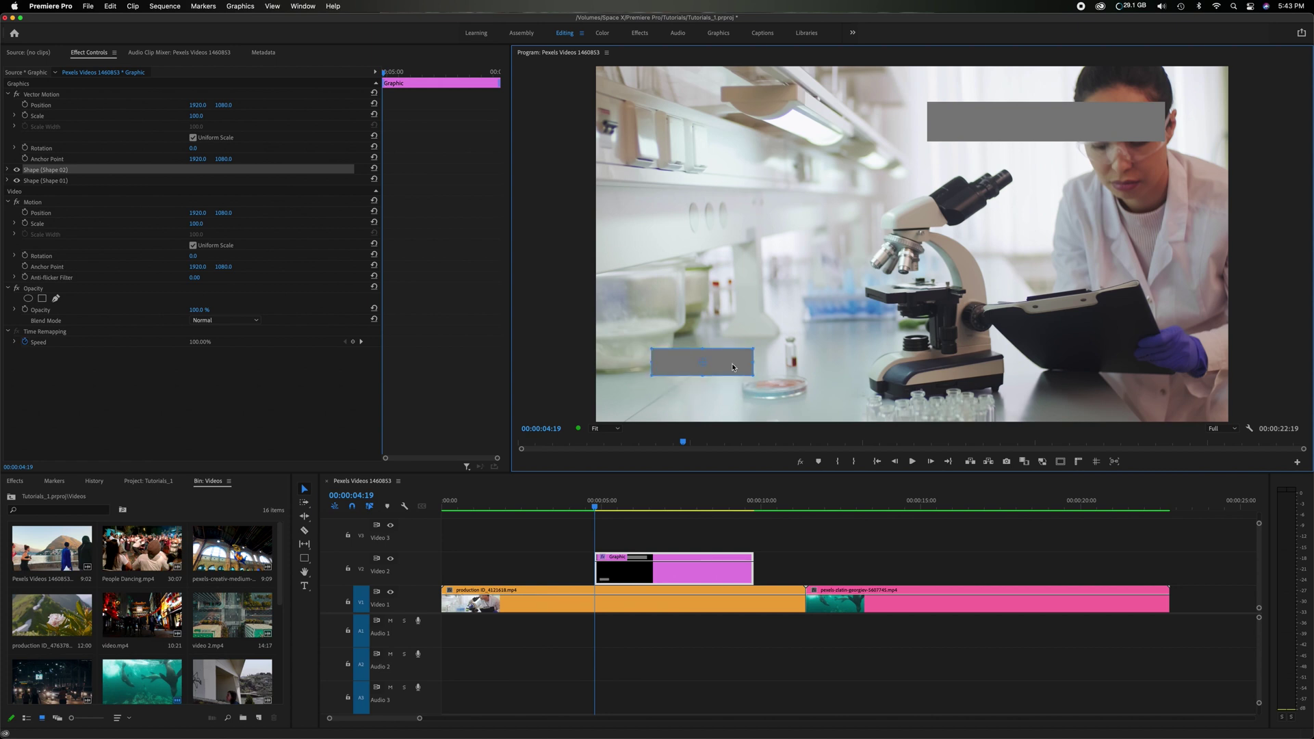
left_click(1097, 462)
key("Left")
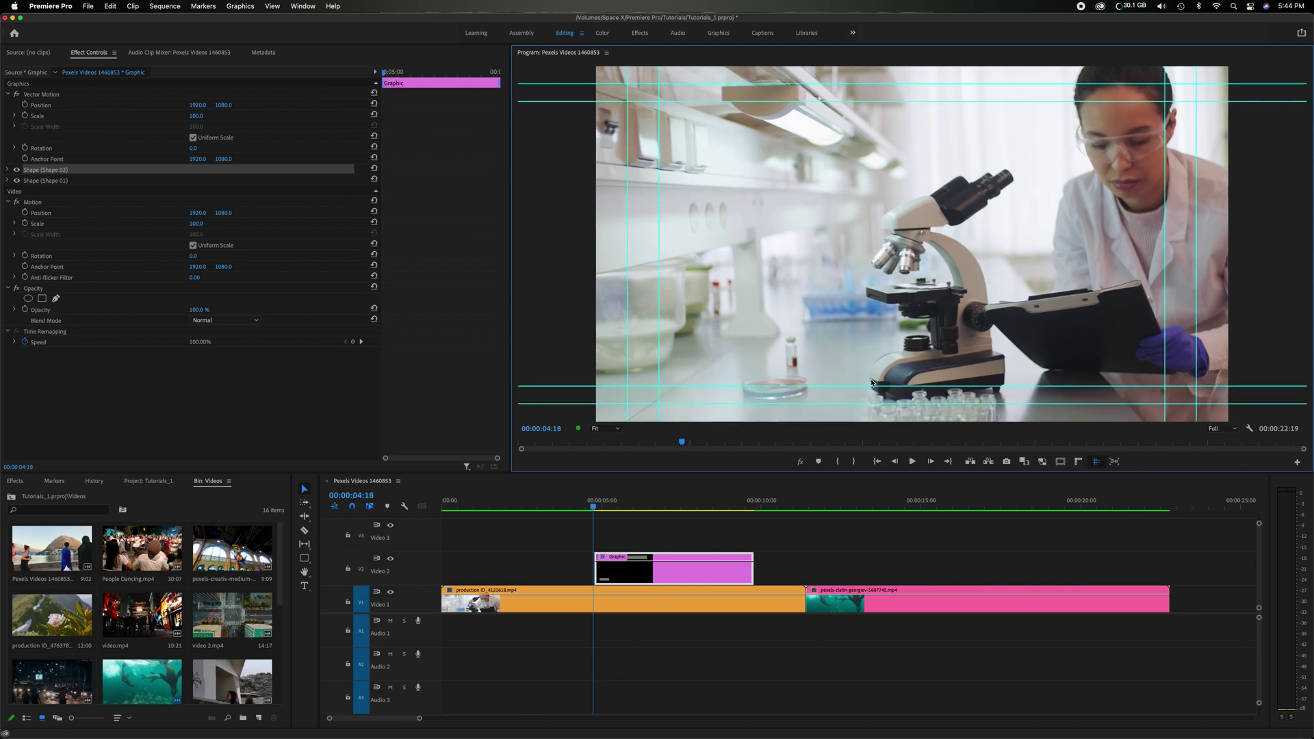
key("Left")
key("Left")
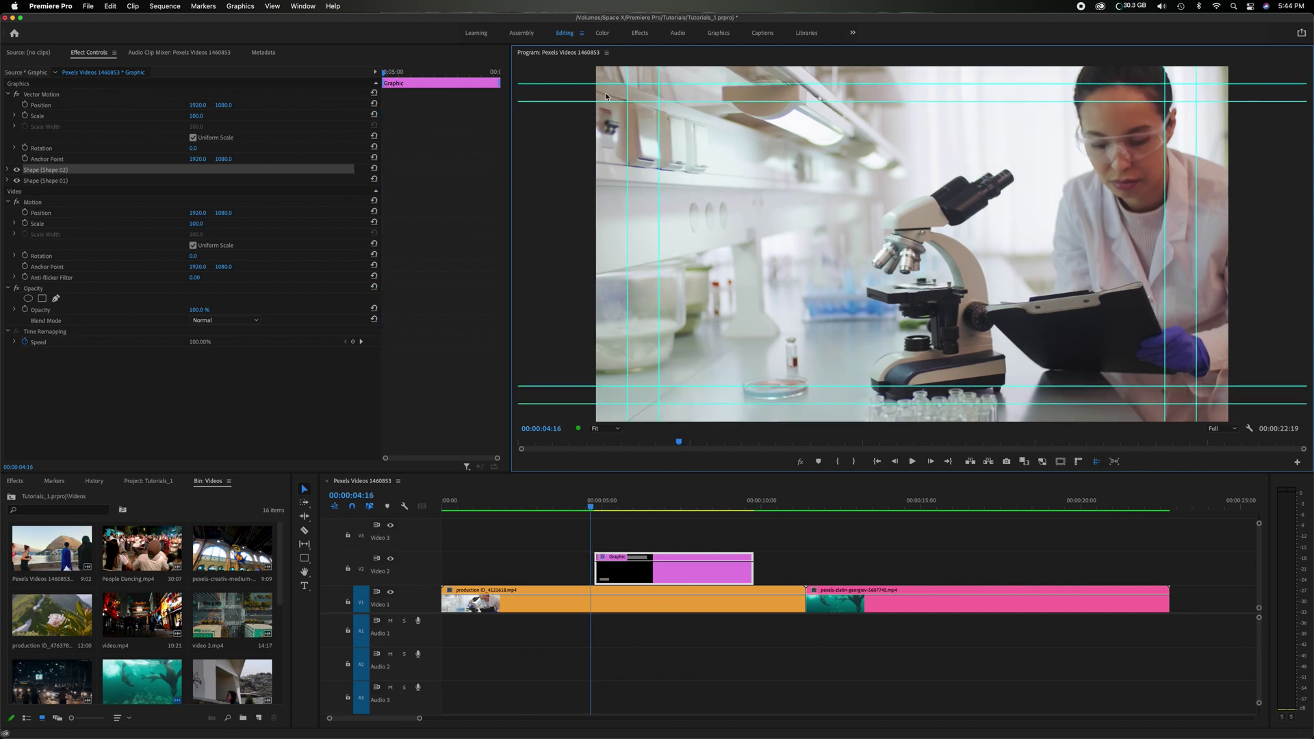
key("Right")
key("Right")
key("Right")
Unlock and clear all guides, then show the rulers again.
left_click(273, 6)
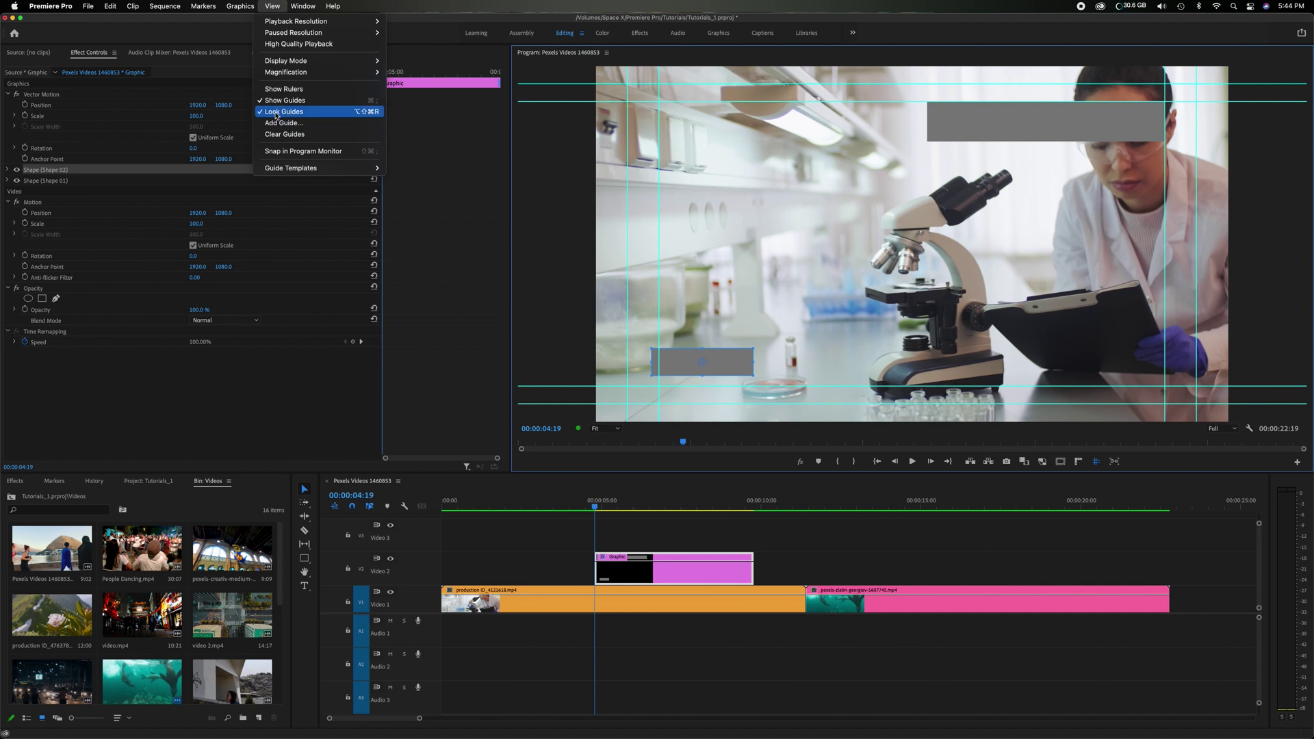
left_click(276, 113)
left_click(274, 7)
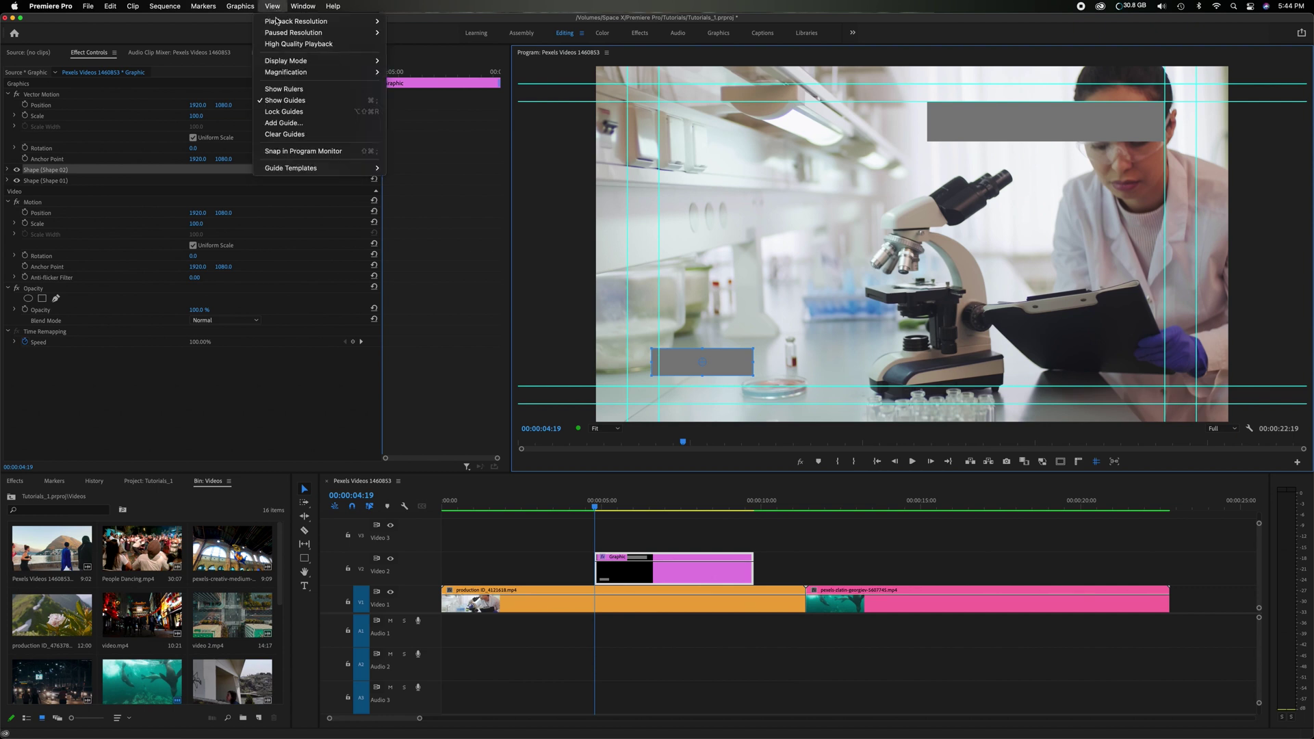
left_click(288, 136)
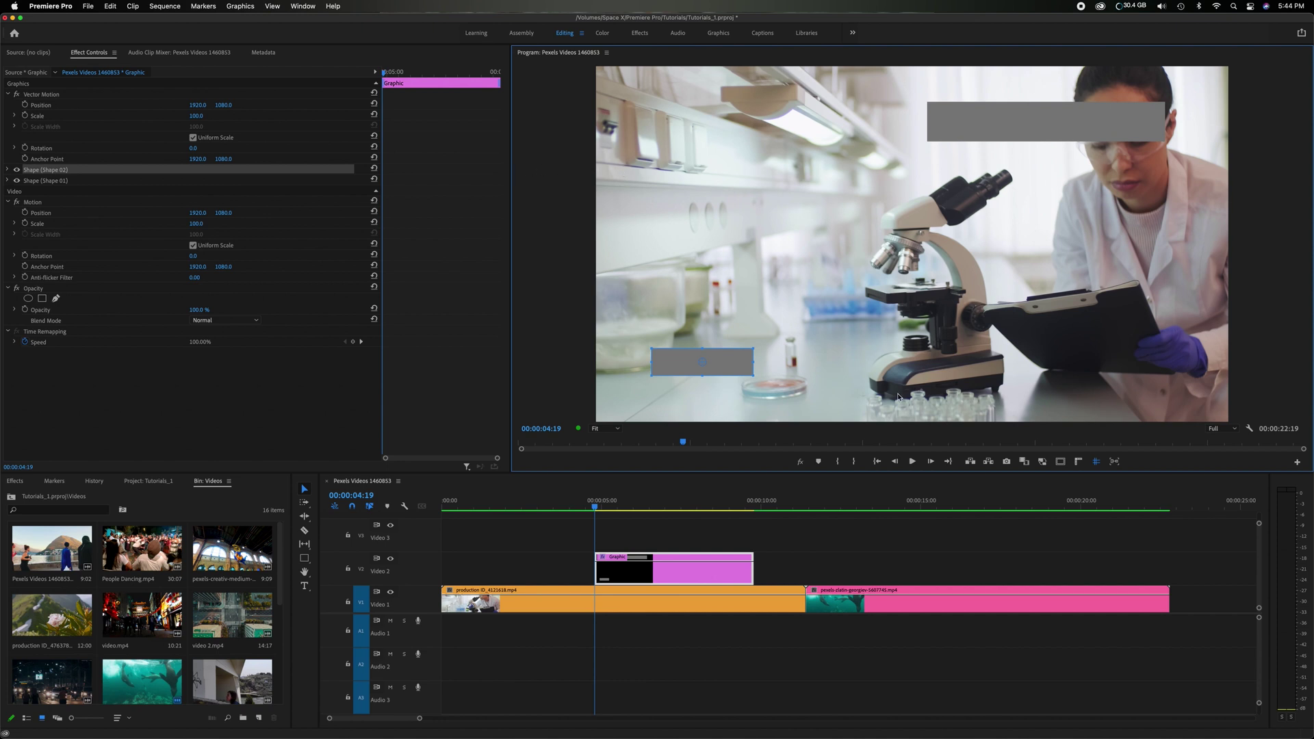
left_click(1078, 462)
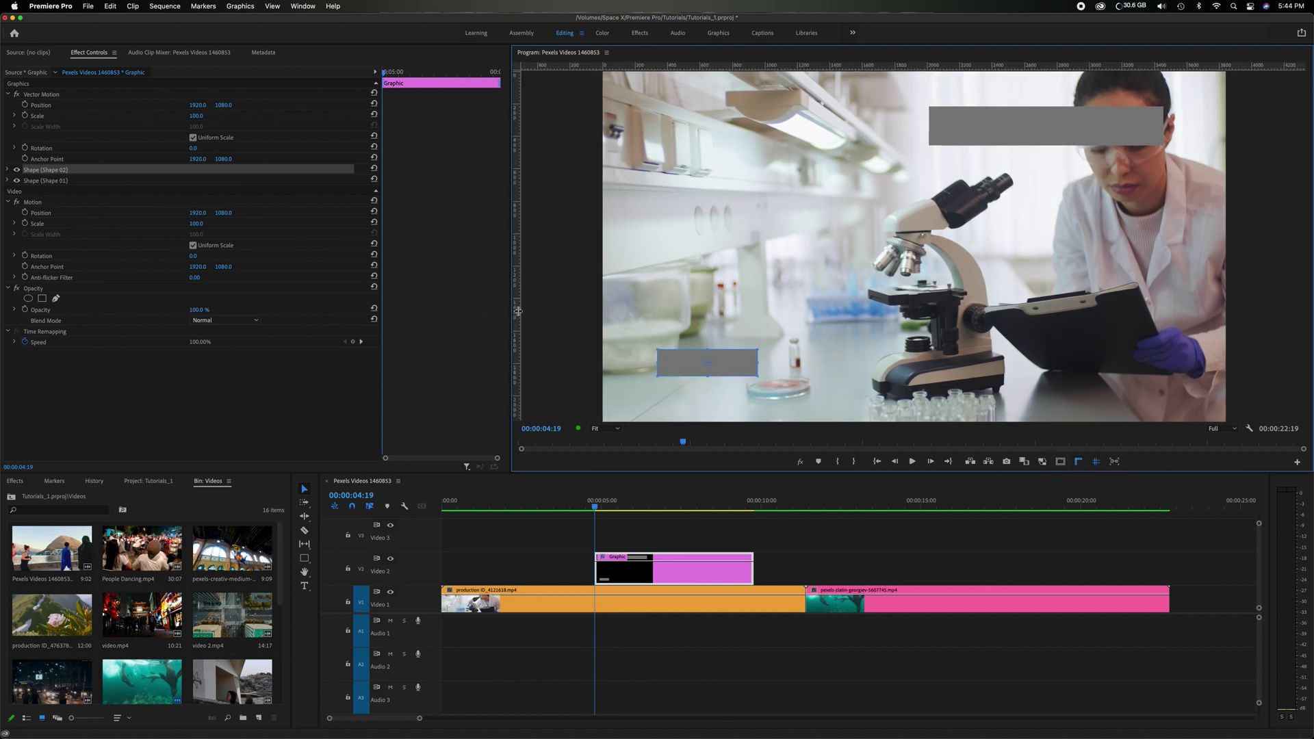
Add a horizontal guide at 591, rest the small rectangle's bottom on it, then hide guides.
left_click_drag(743, 68, 747, 320)
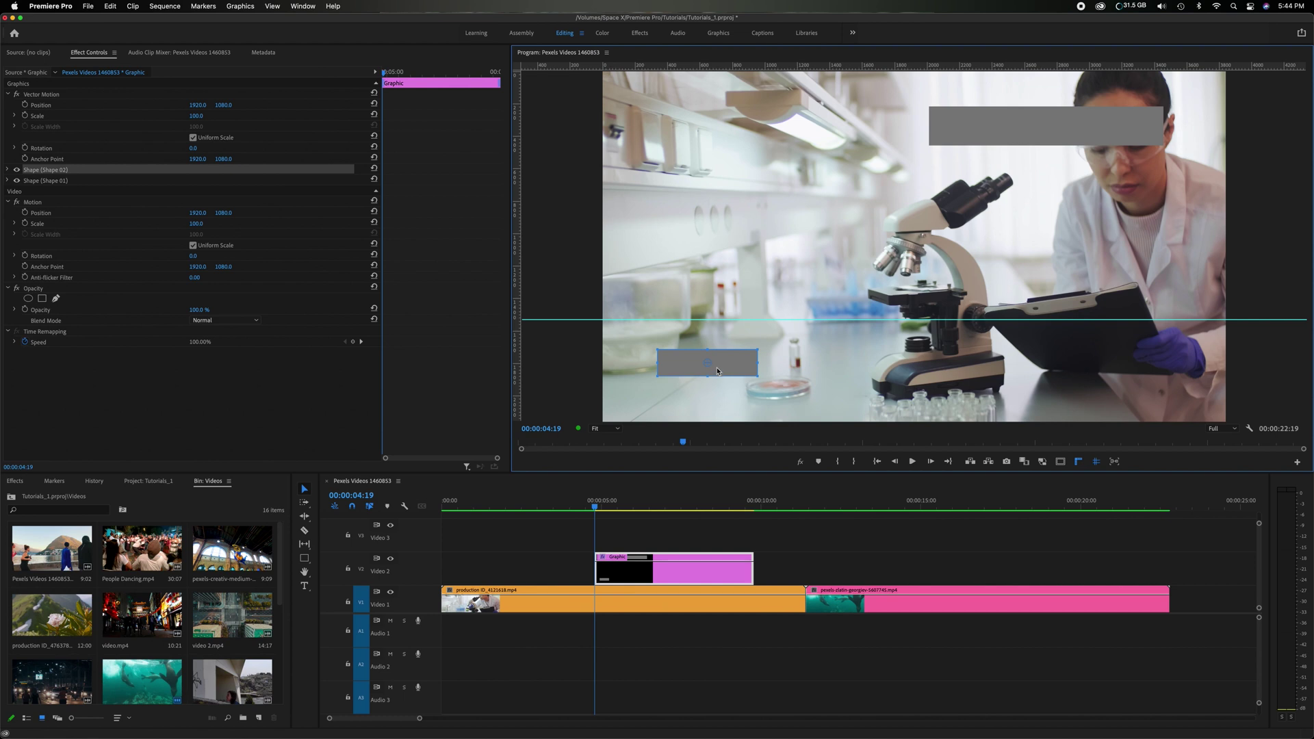
left_click_drag(709, 364, 681, 313)
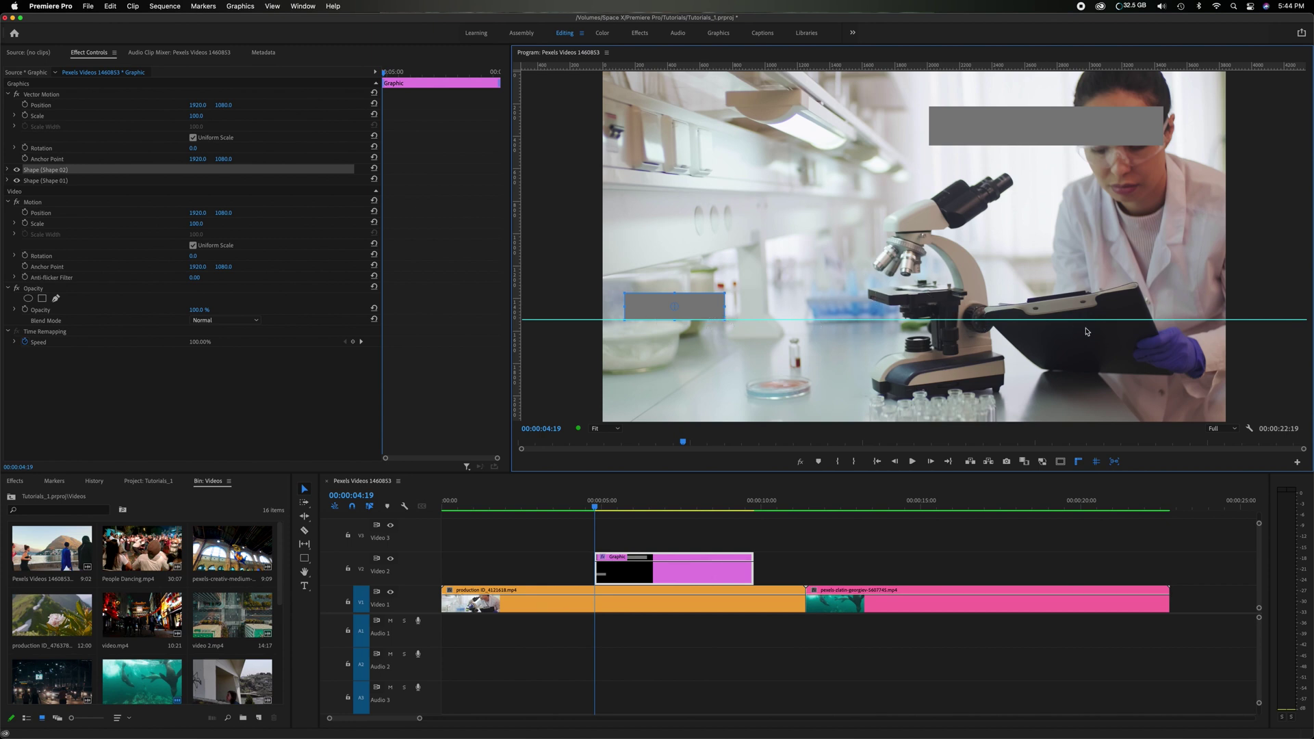
left_click(1098, 462)
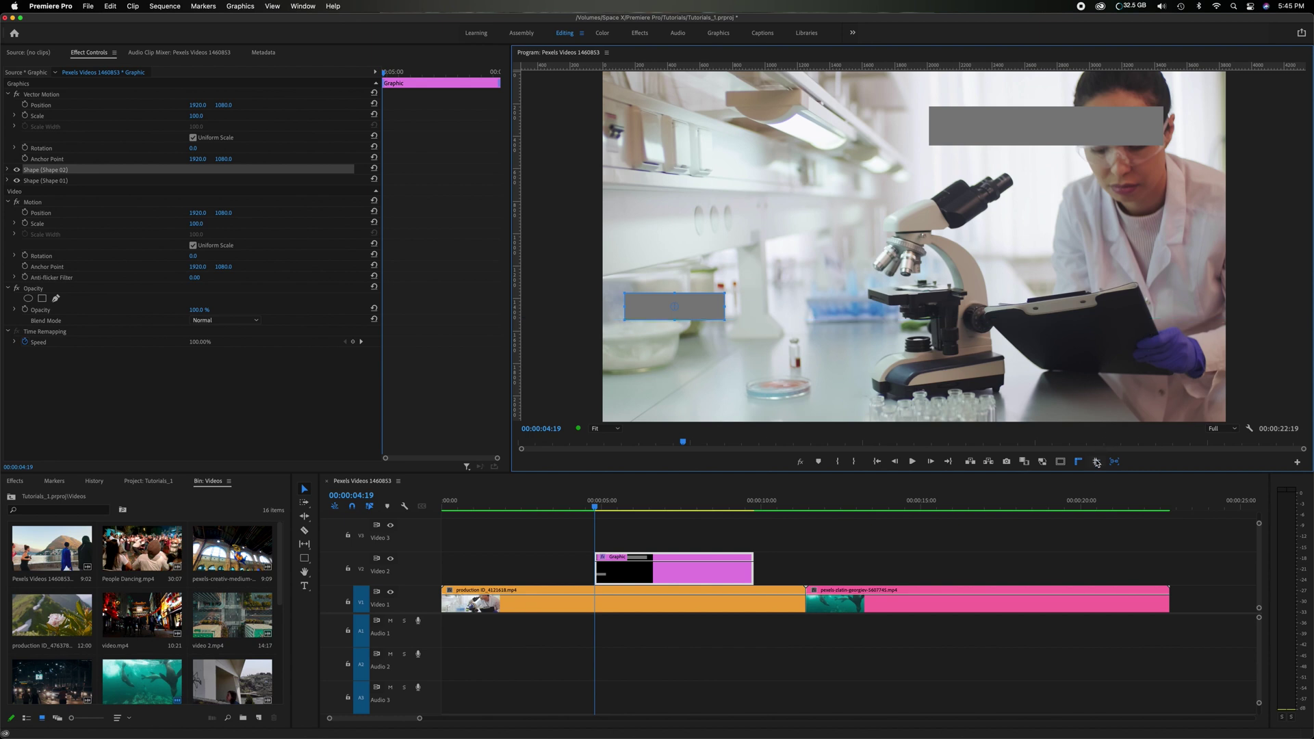